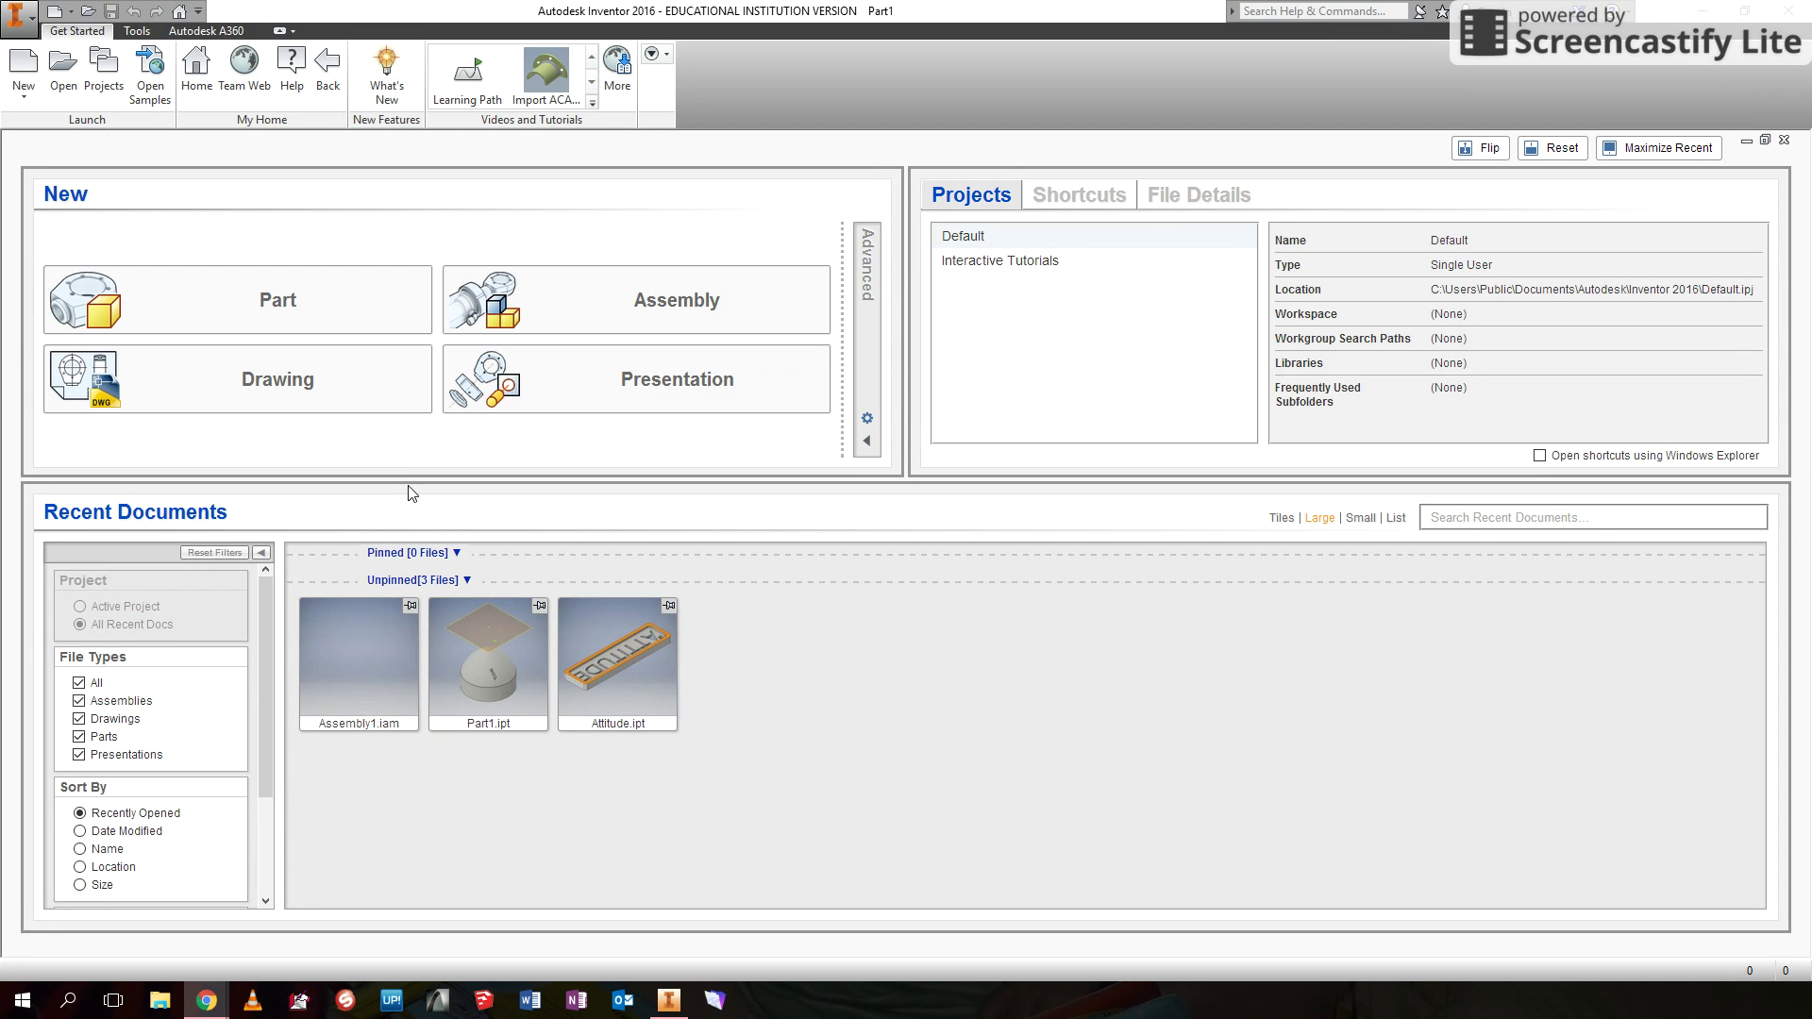
- Create a new part file, Part2, from the Part tile on the home page
click(337, 315)
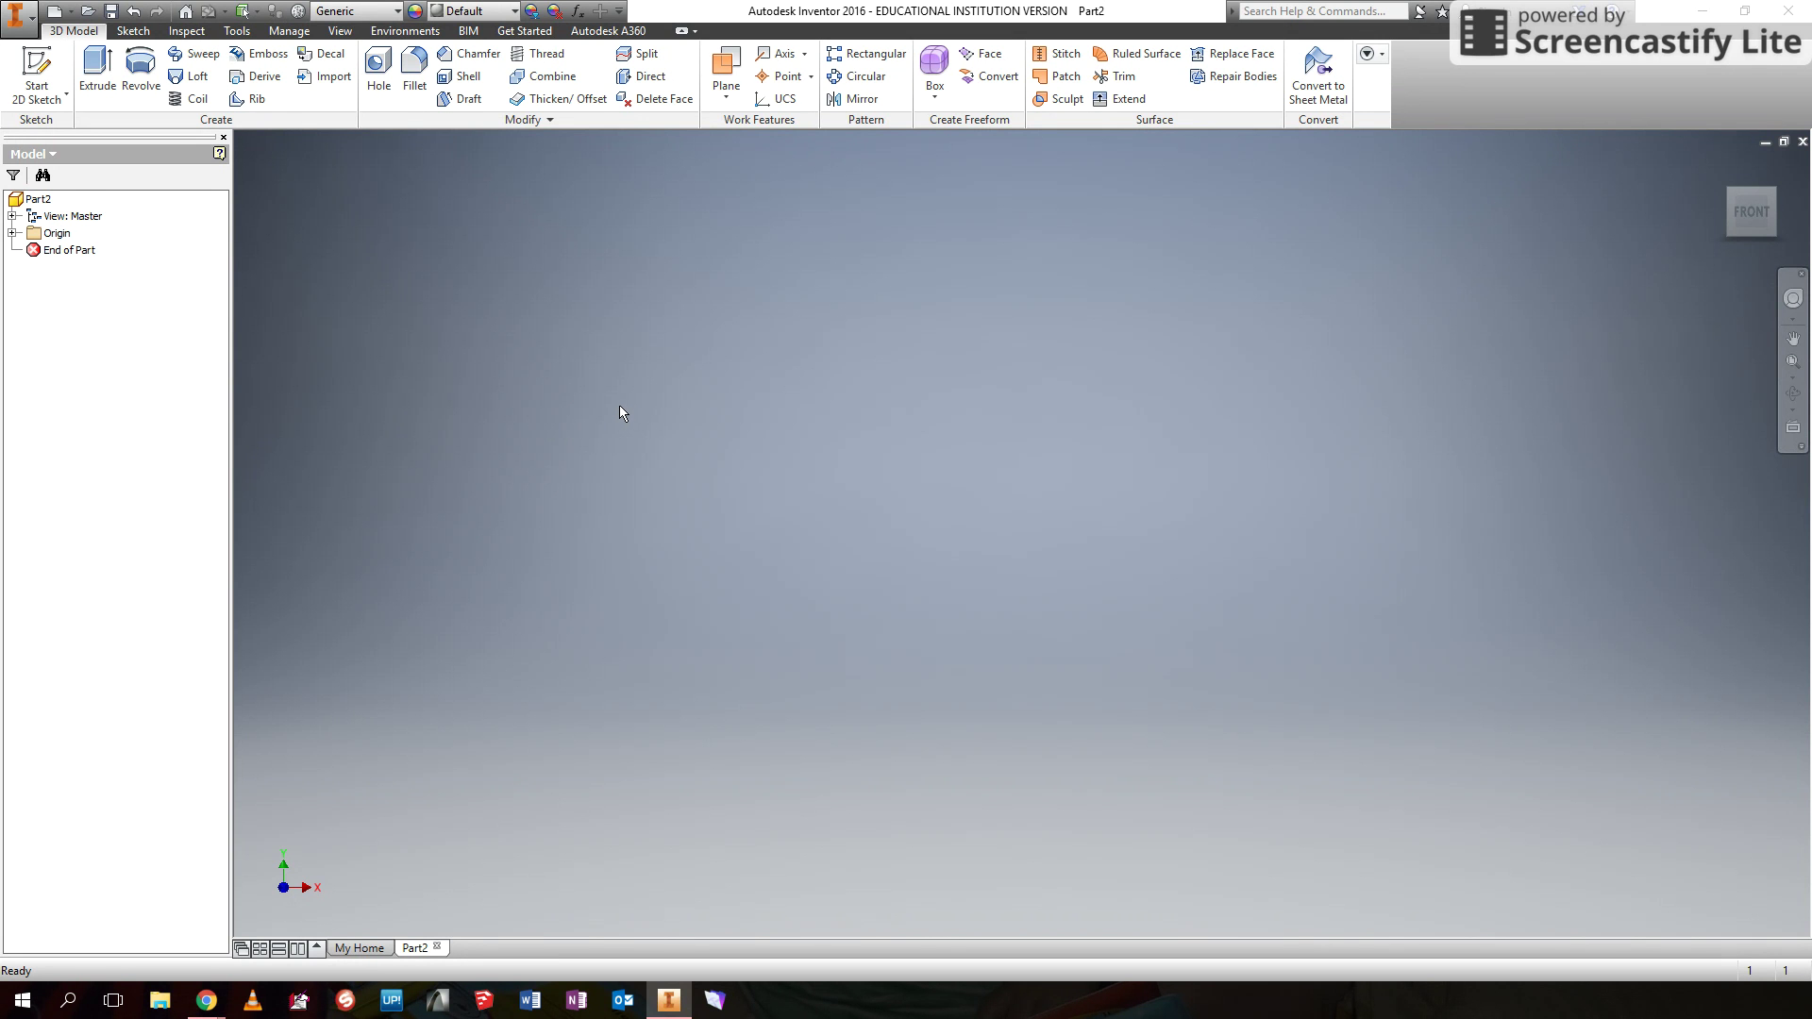
- Change the part's length unit from inch to millimeter in Document Settings
click(230, 32)
click(406, 99)
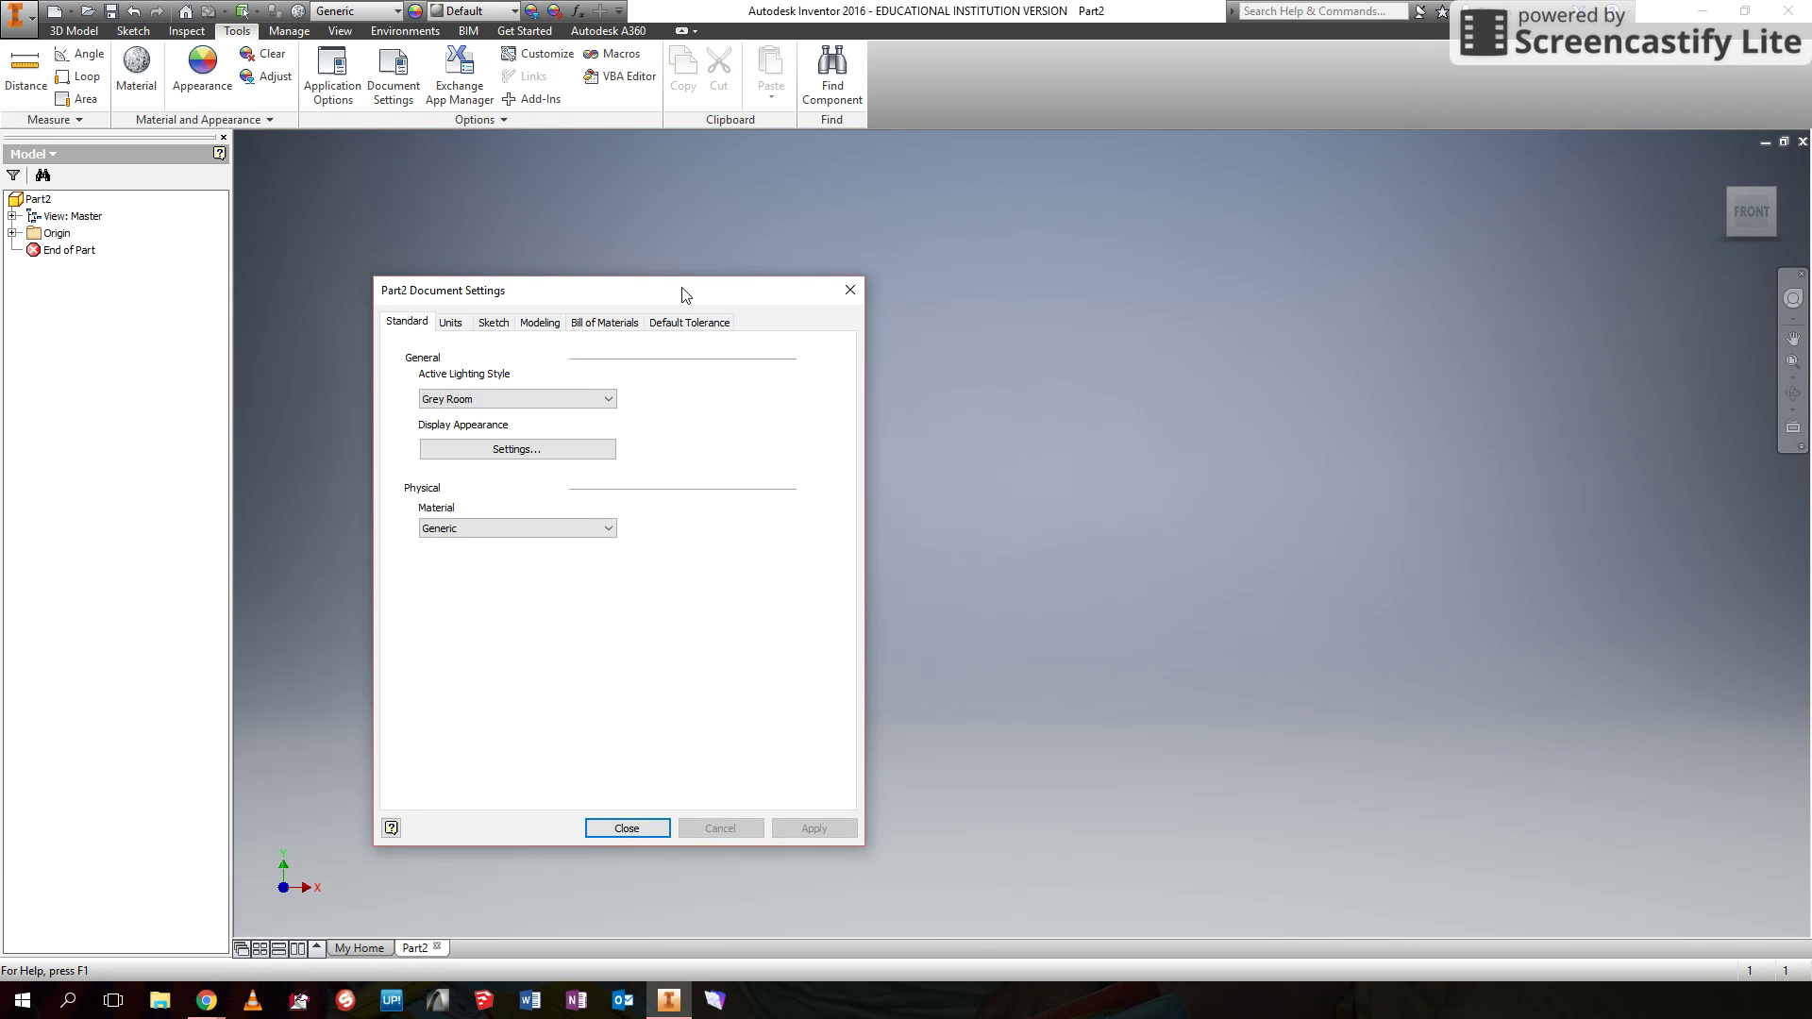
click(475, 323)
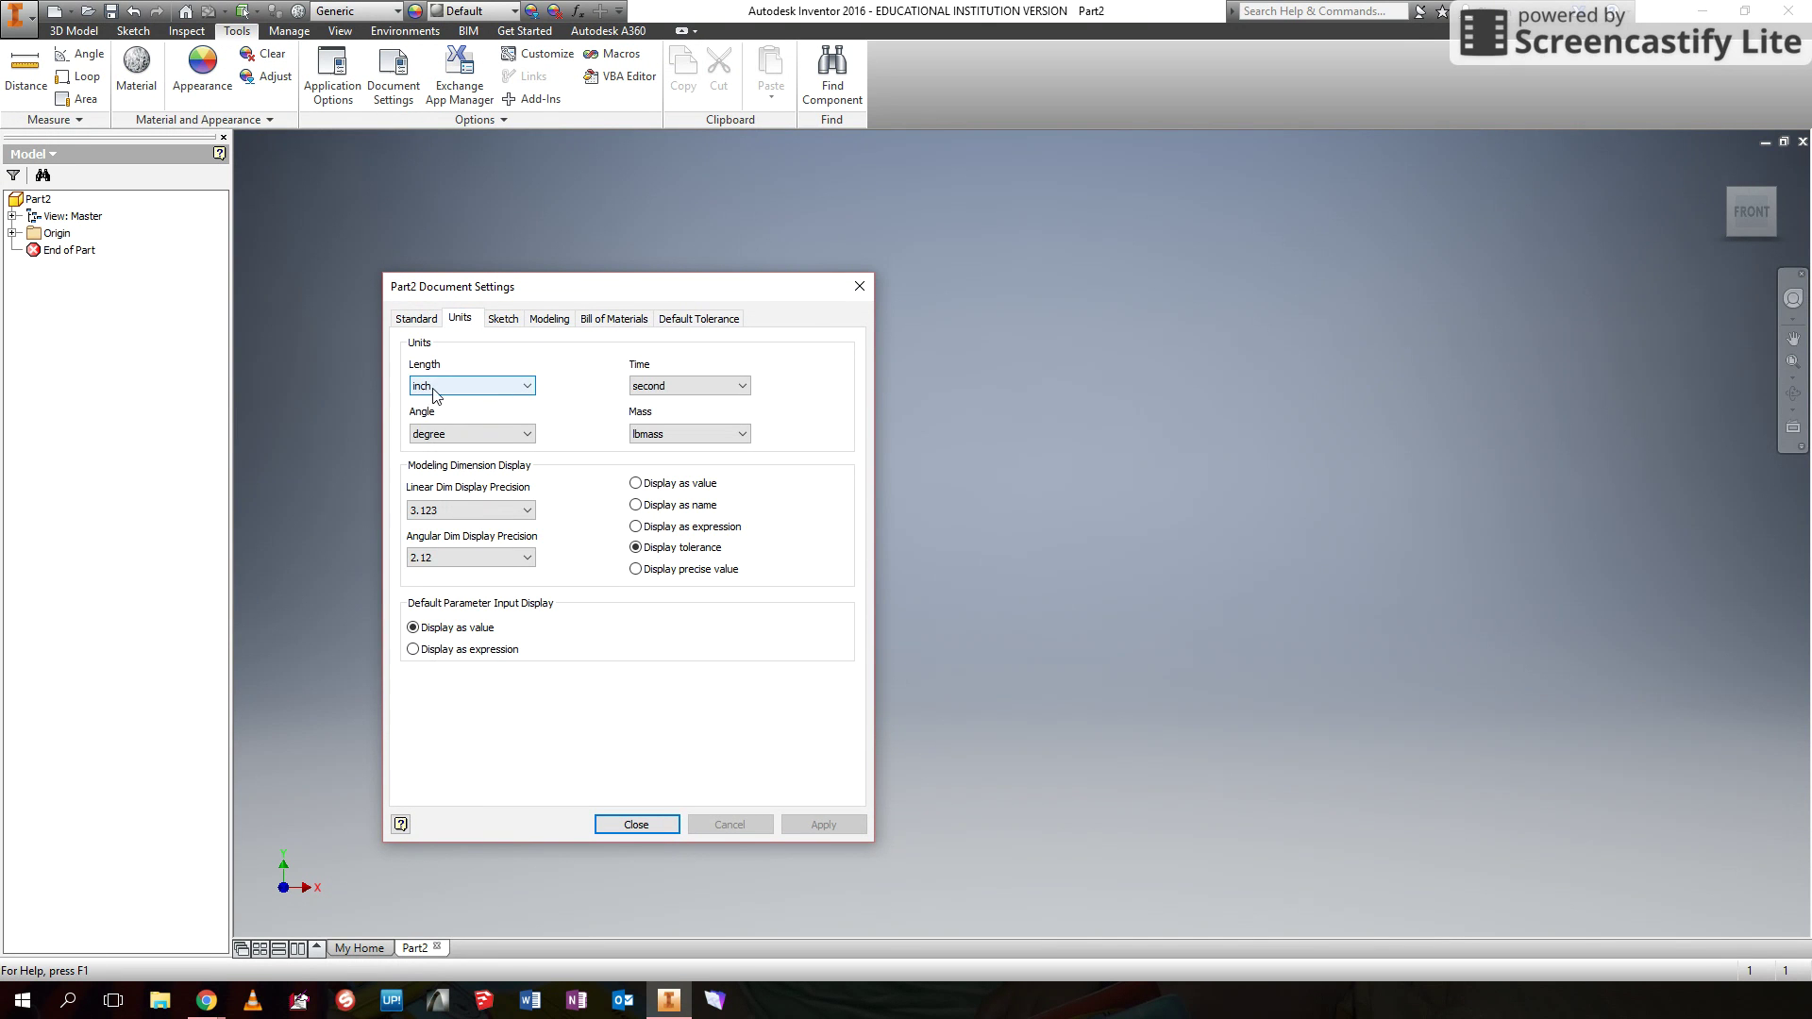
click(457, 387)
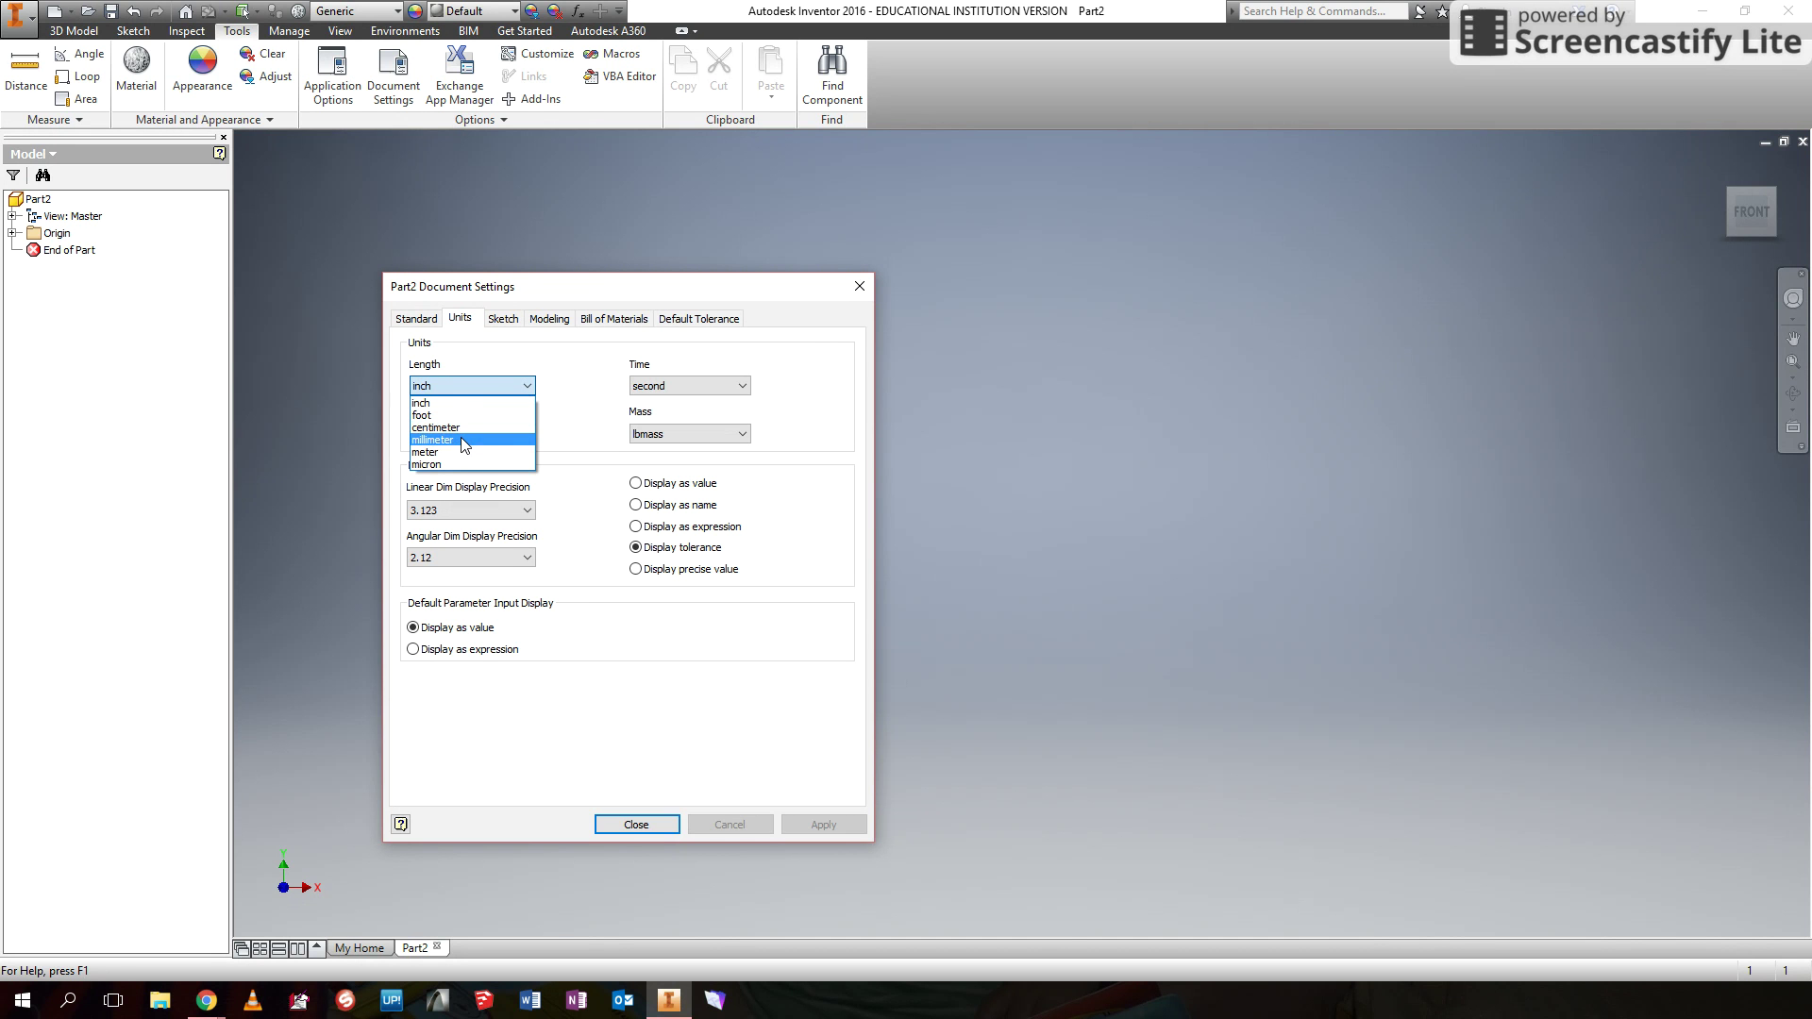
click(462, 441)
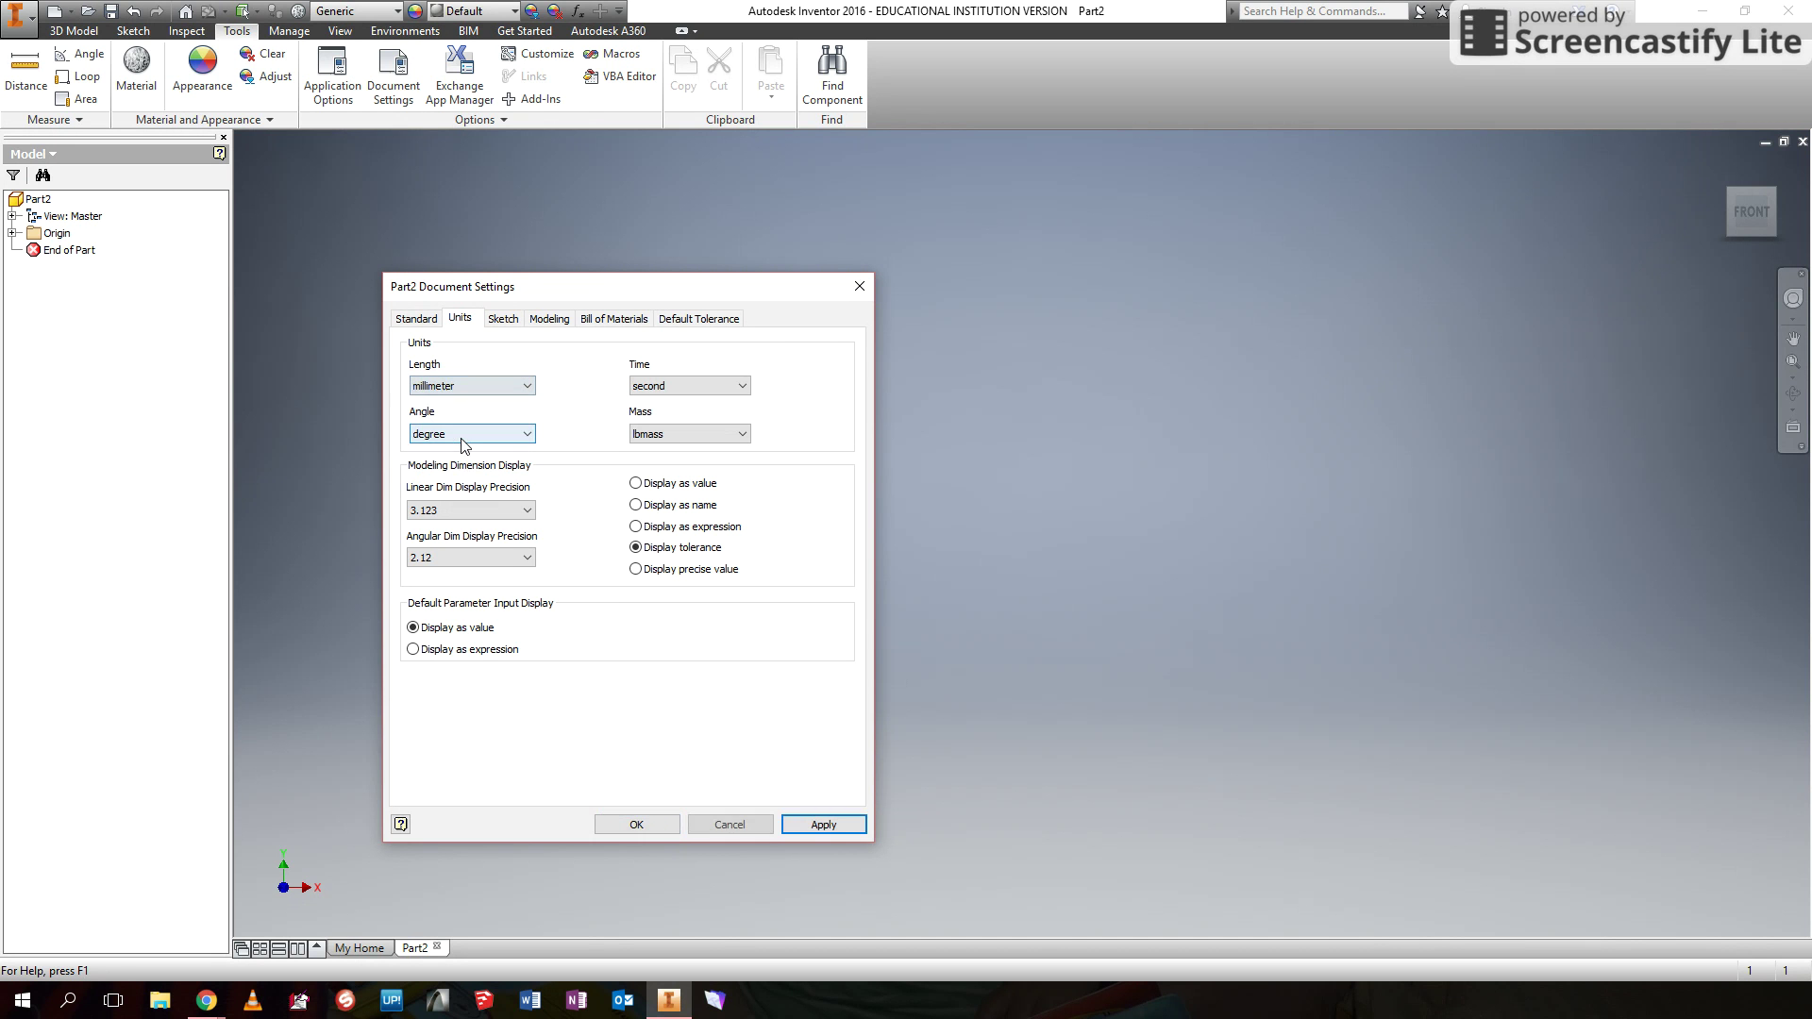
click(811, 826)
click(649, 827)
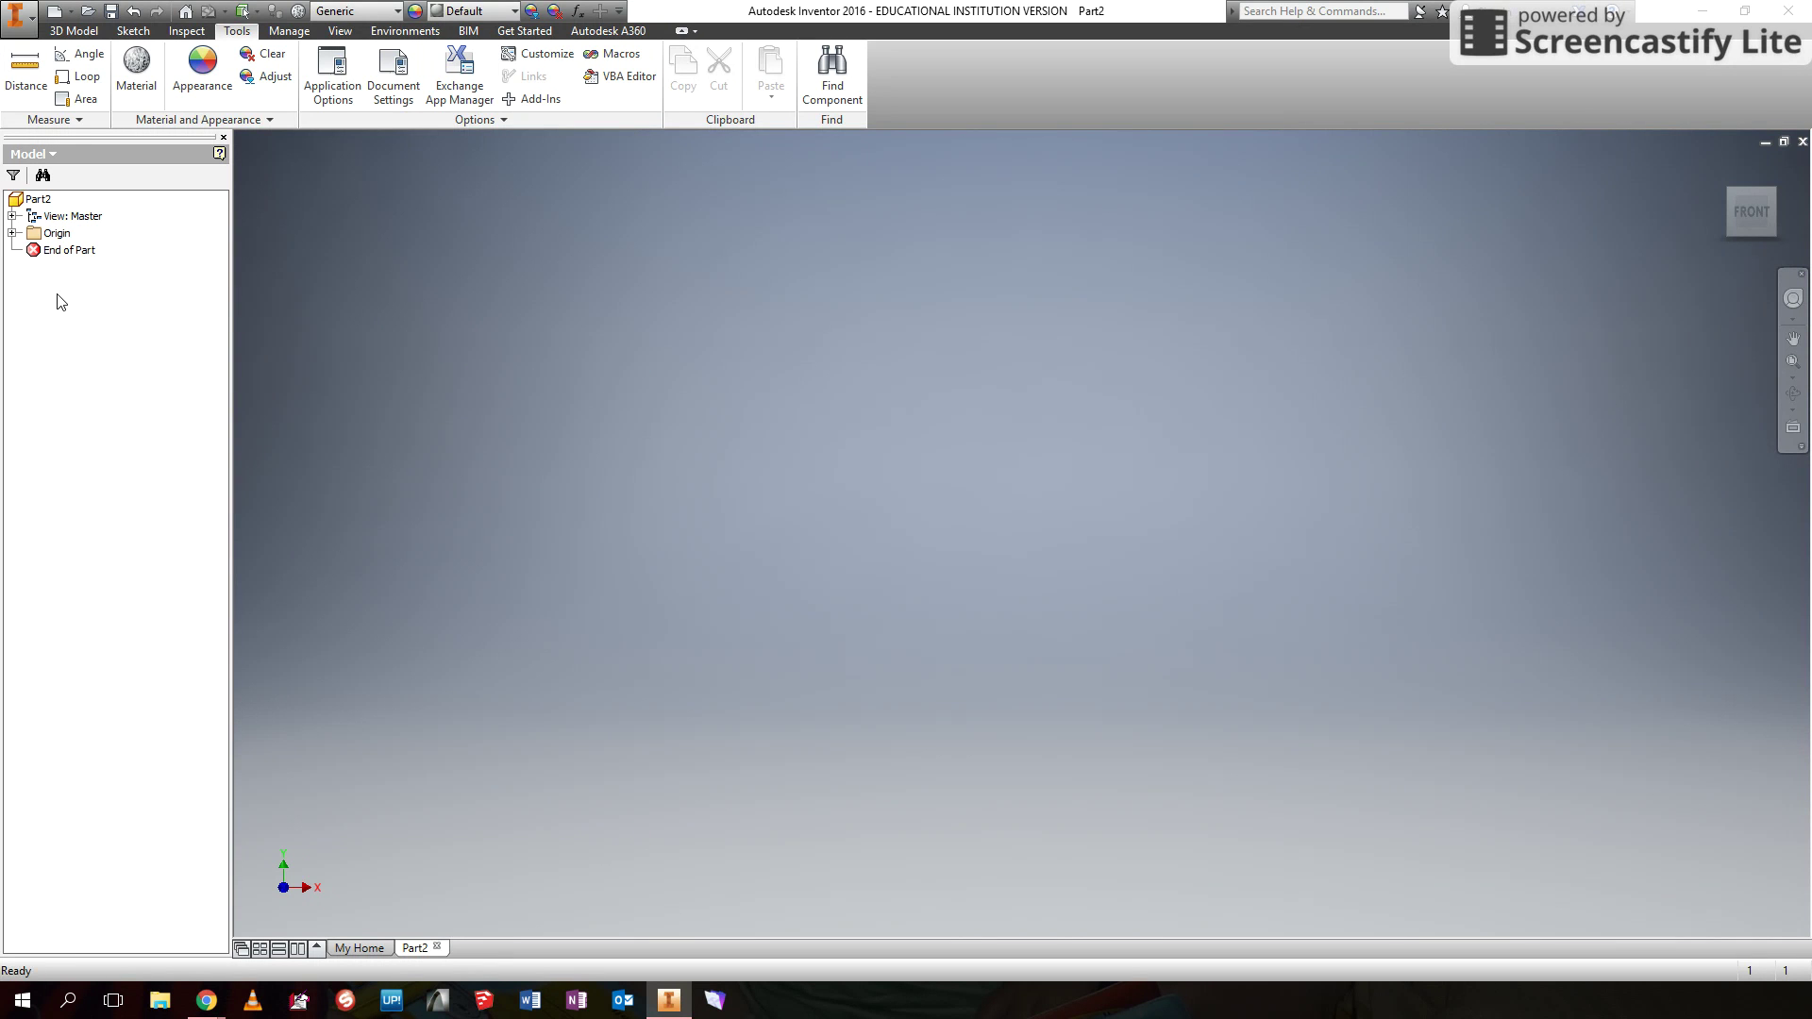
- Start a new 2D sketch on the XZ plane
click(76, 32)
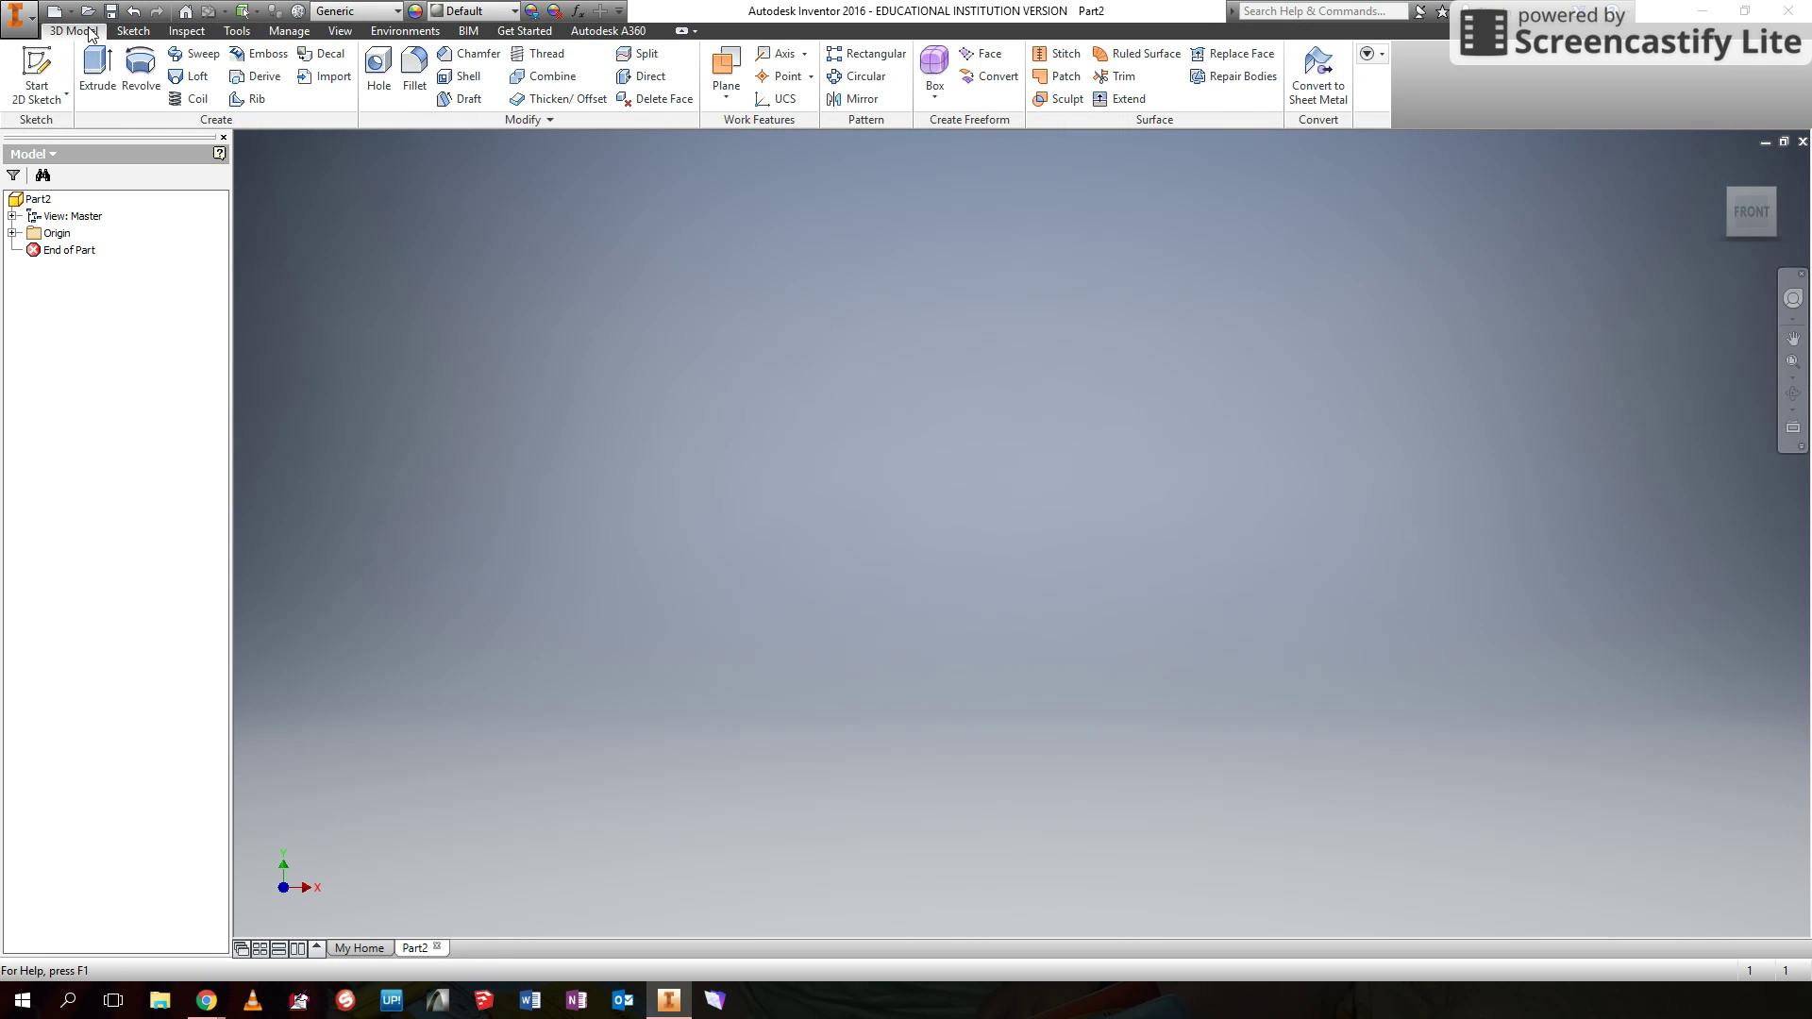
click(38, 75)
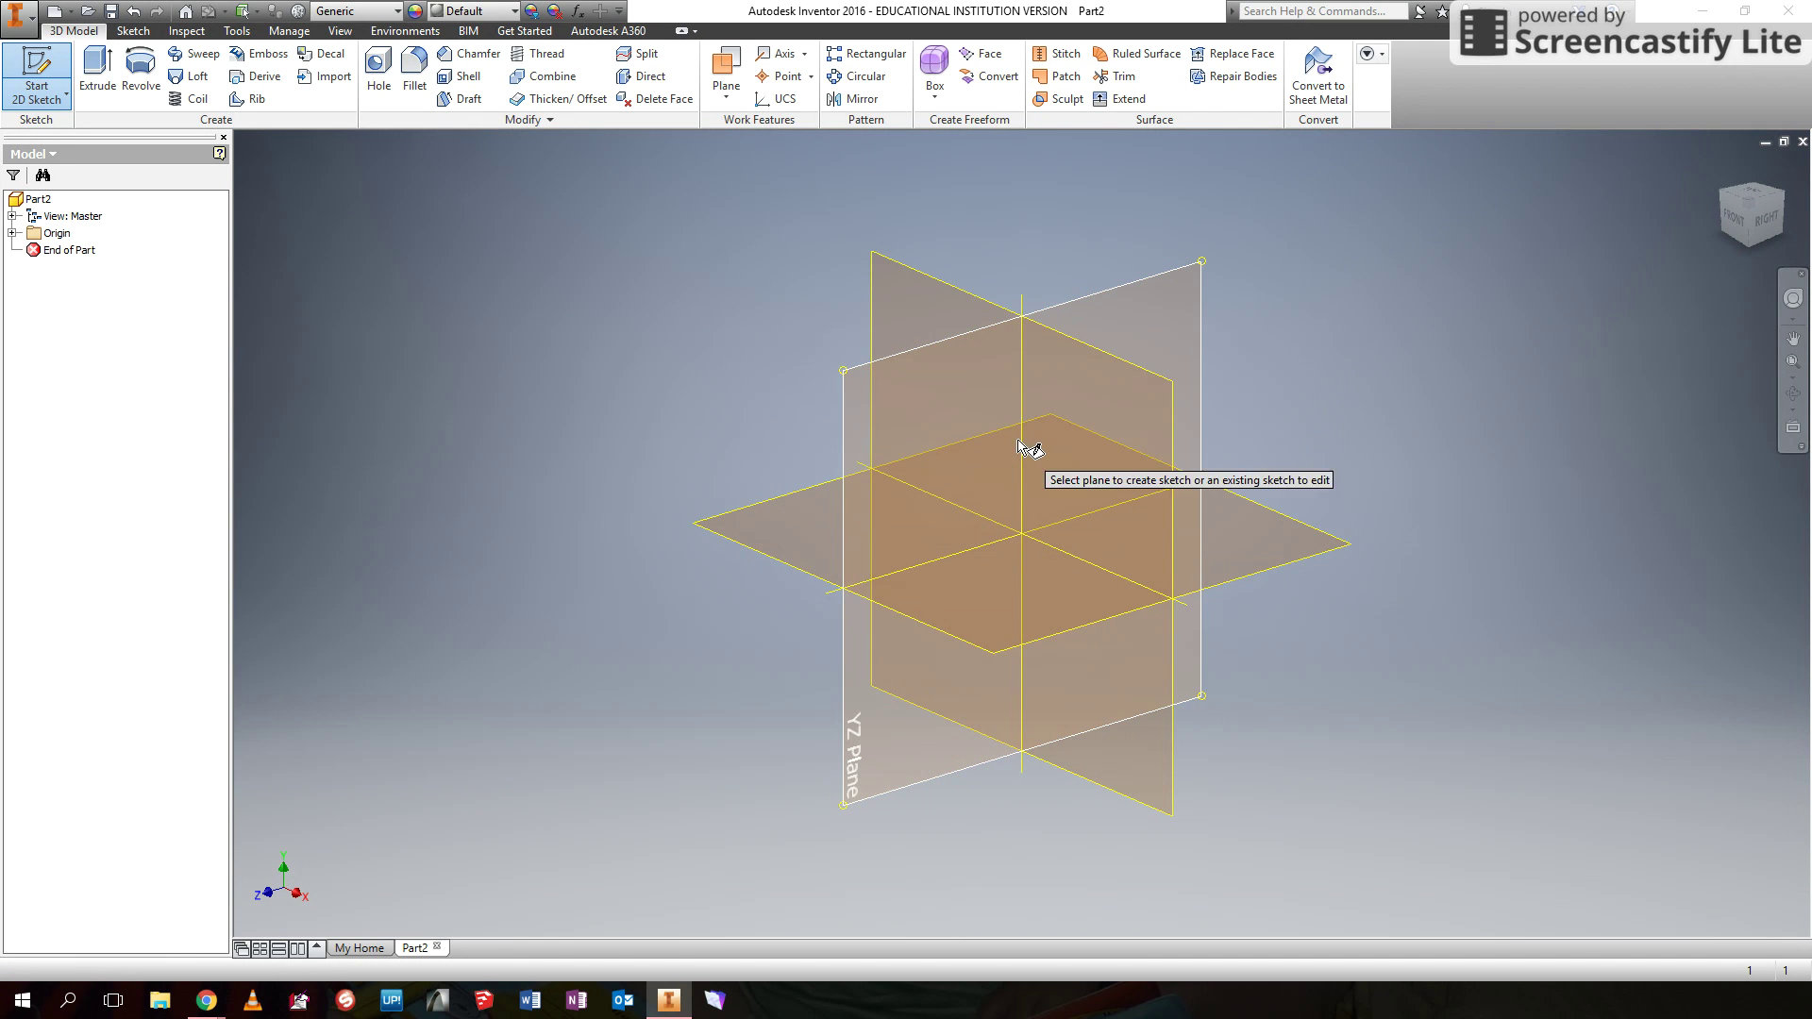
click(817, 547)
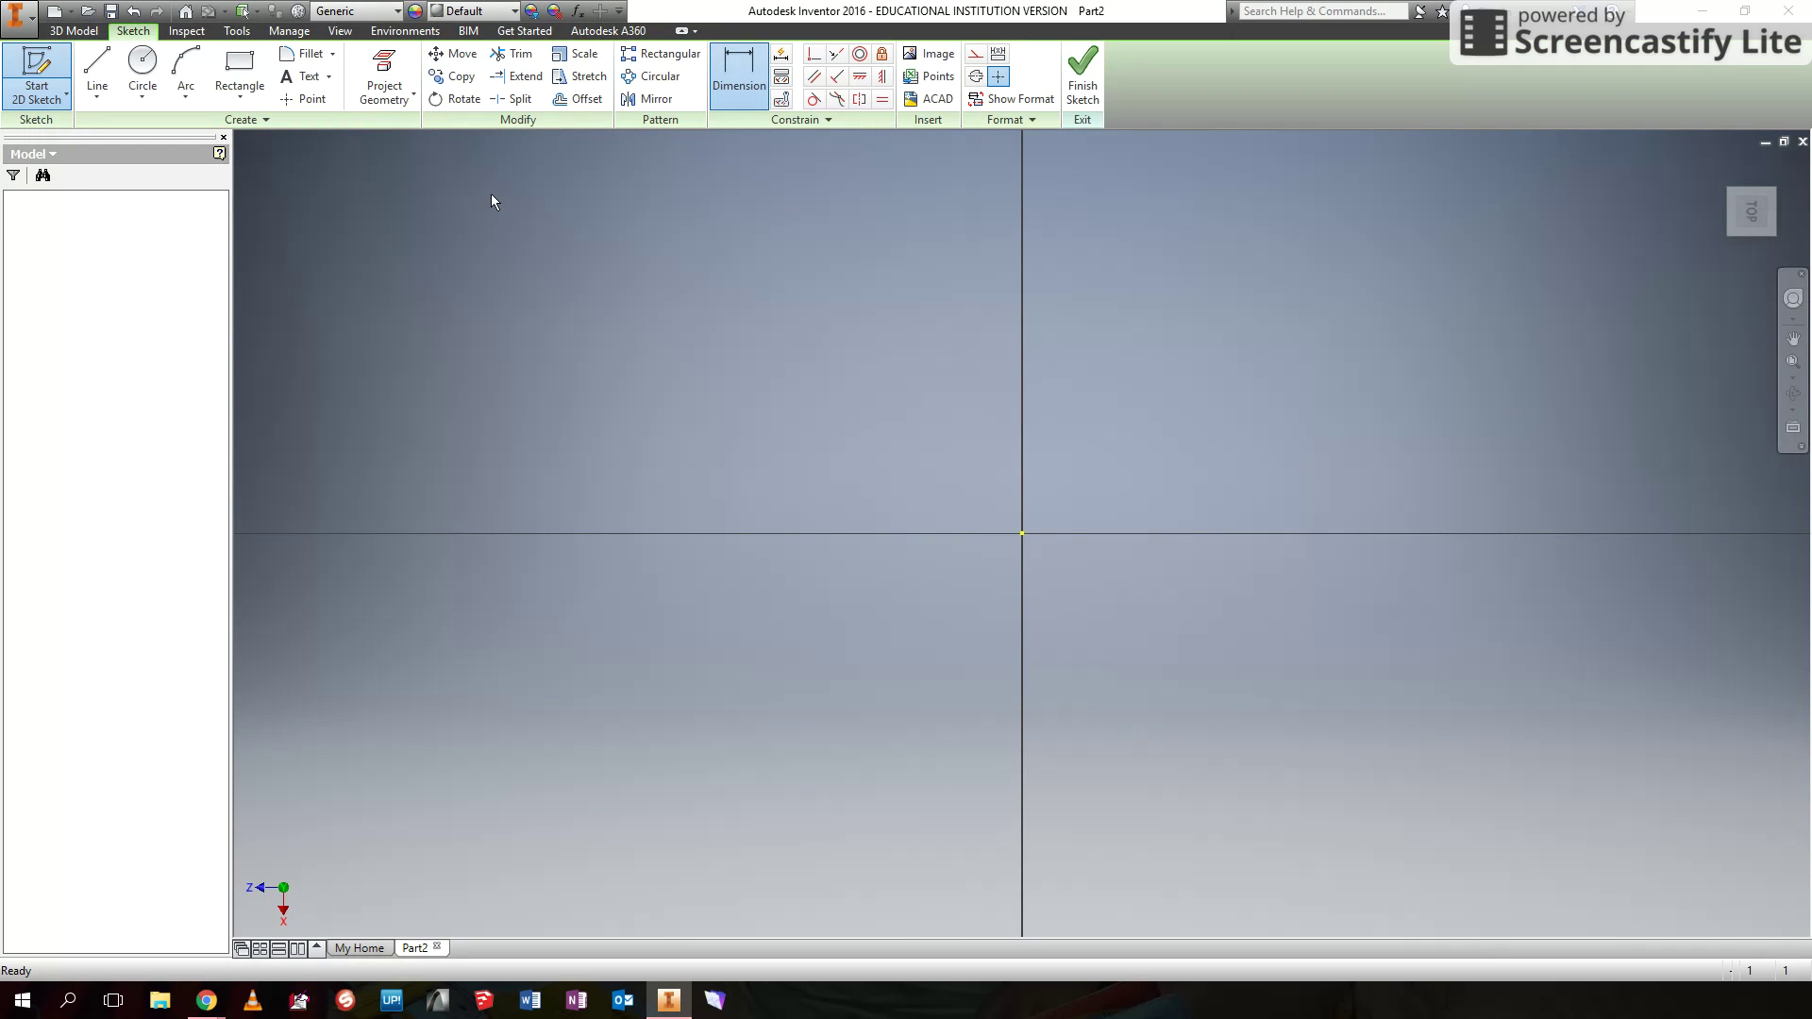
- Draw a rectangle with one corner at the origin
click(240, 66)
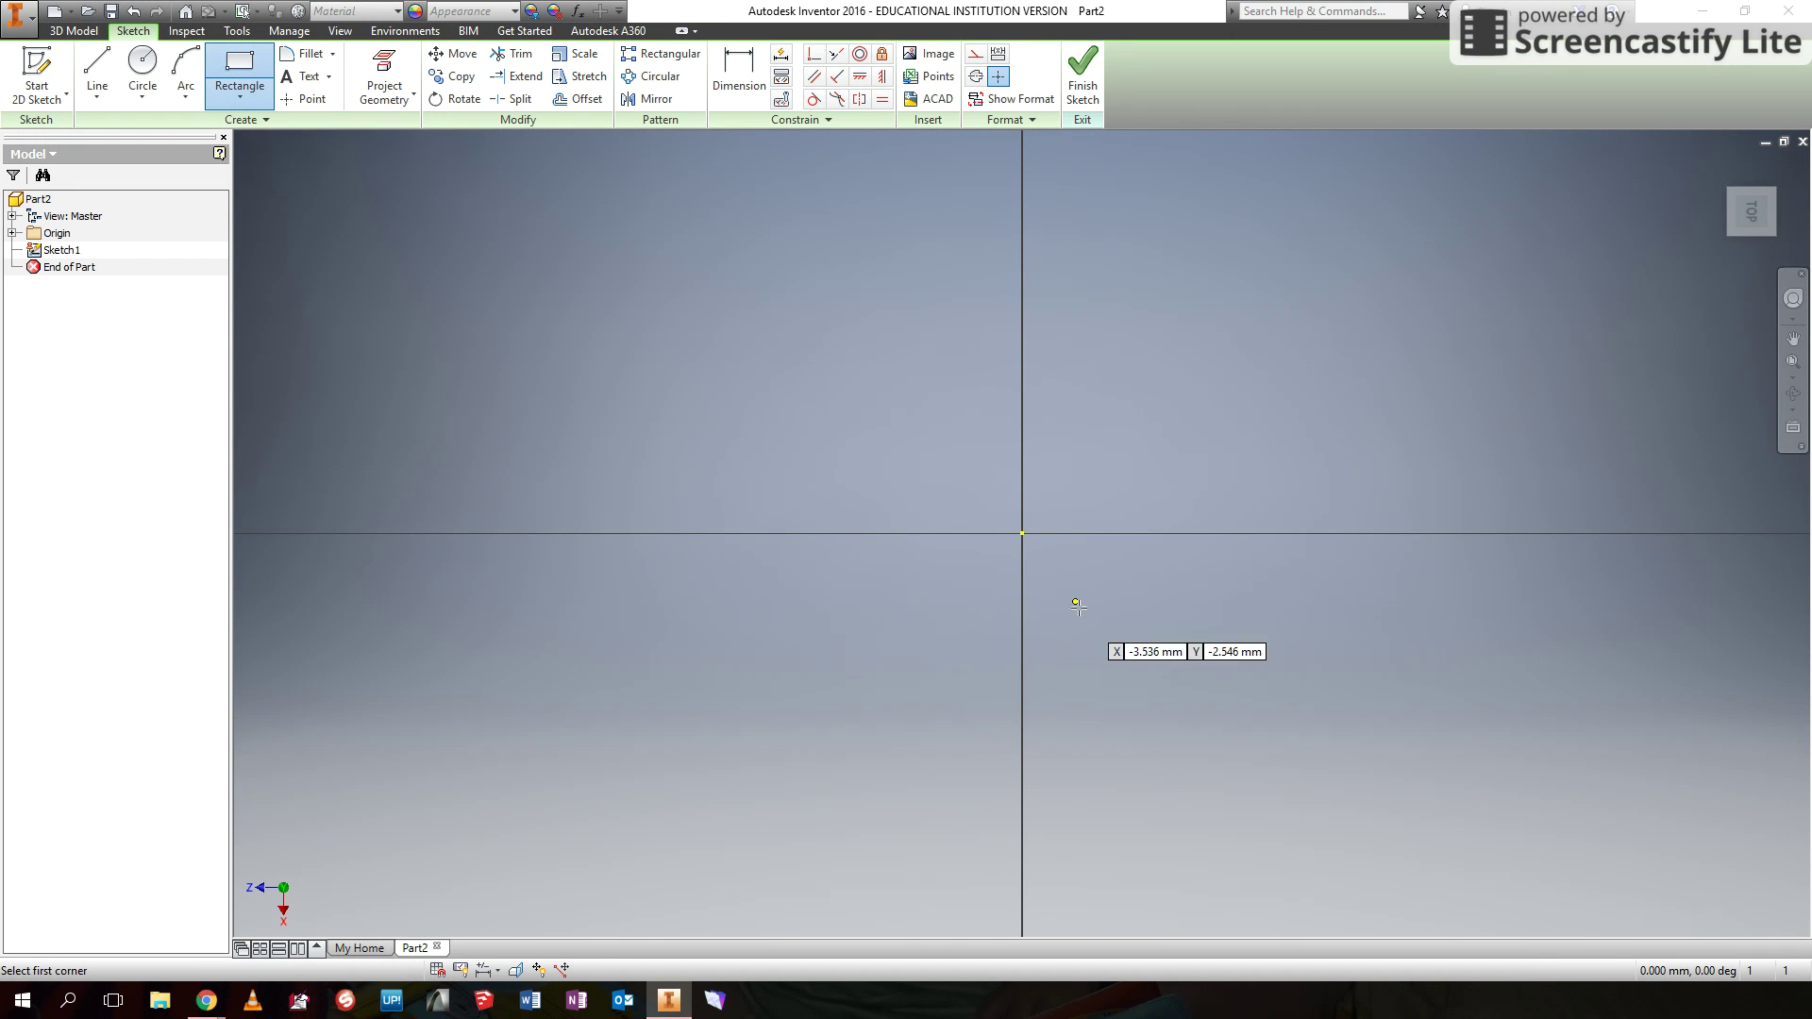
click(1022, 534)
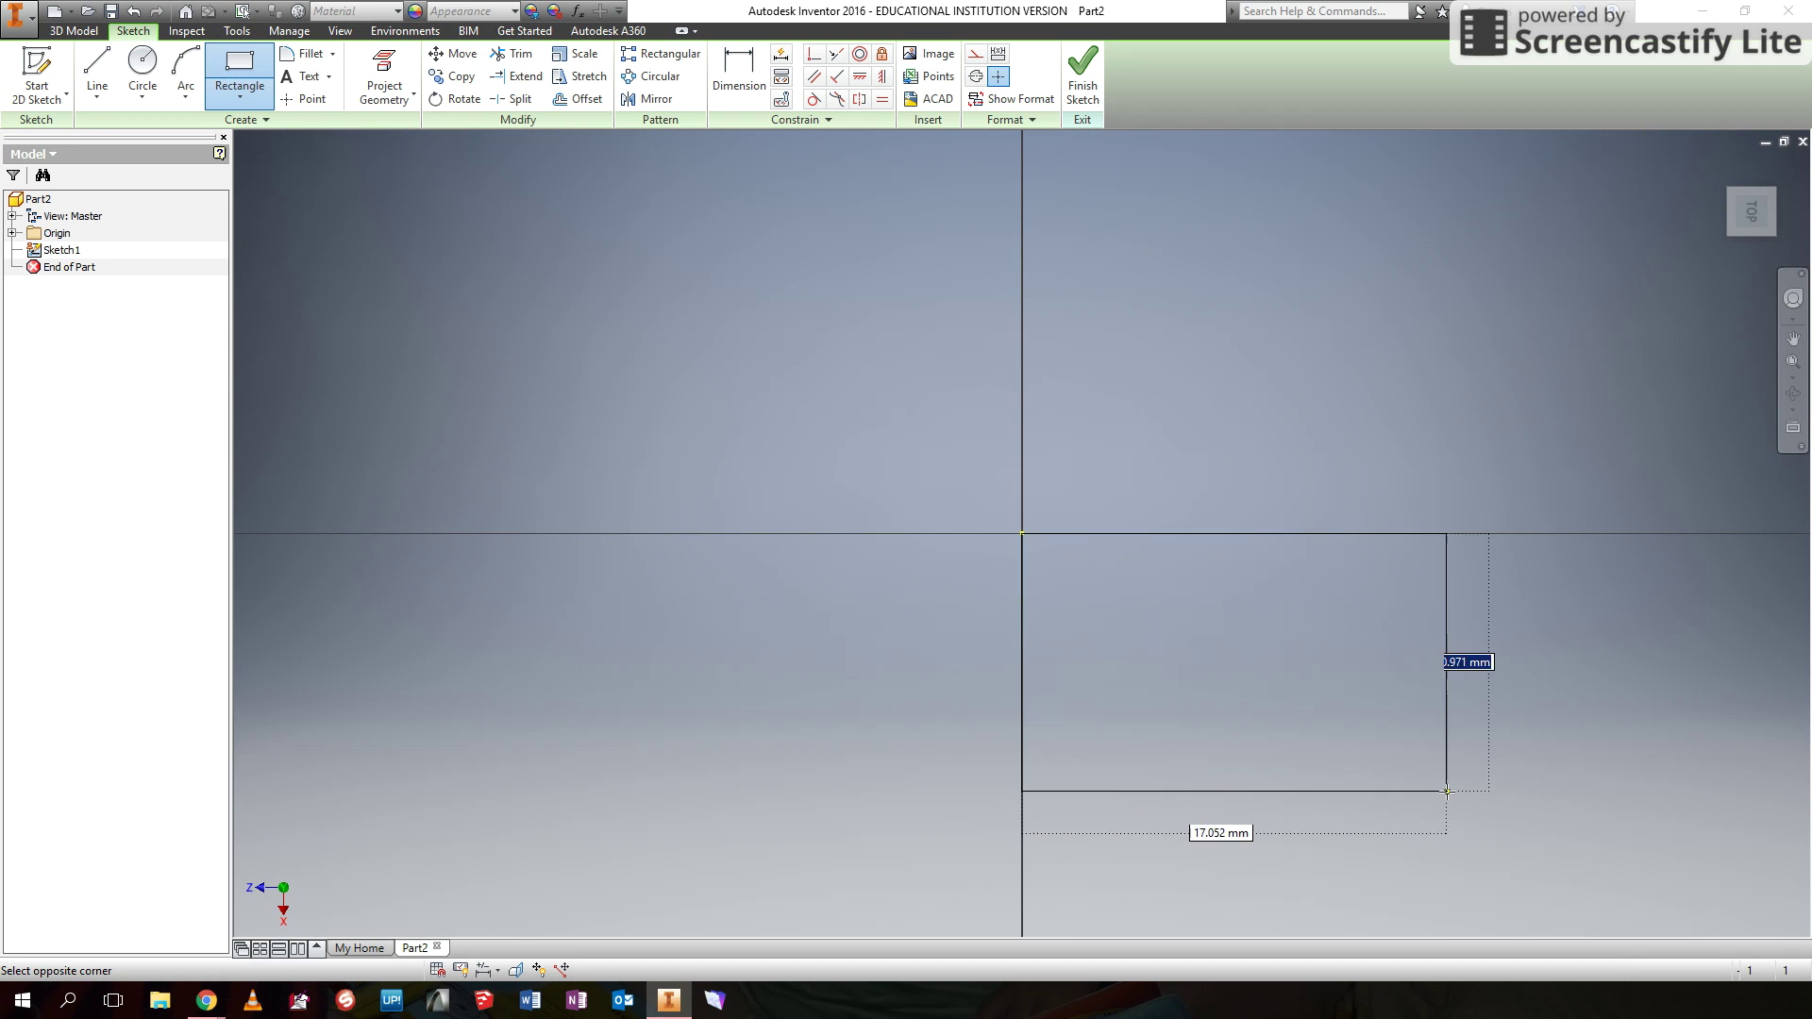
click(1491, 808)
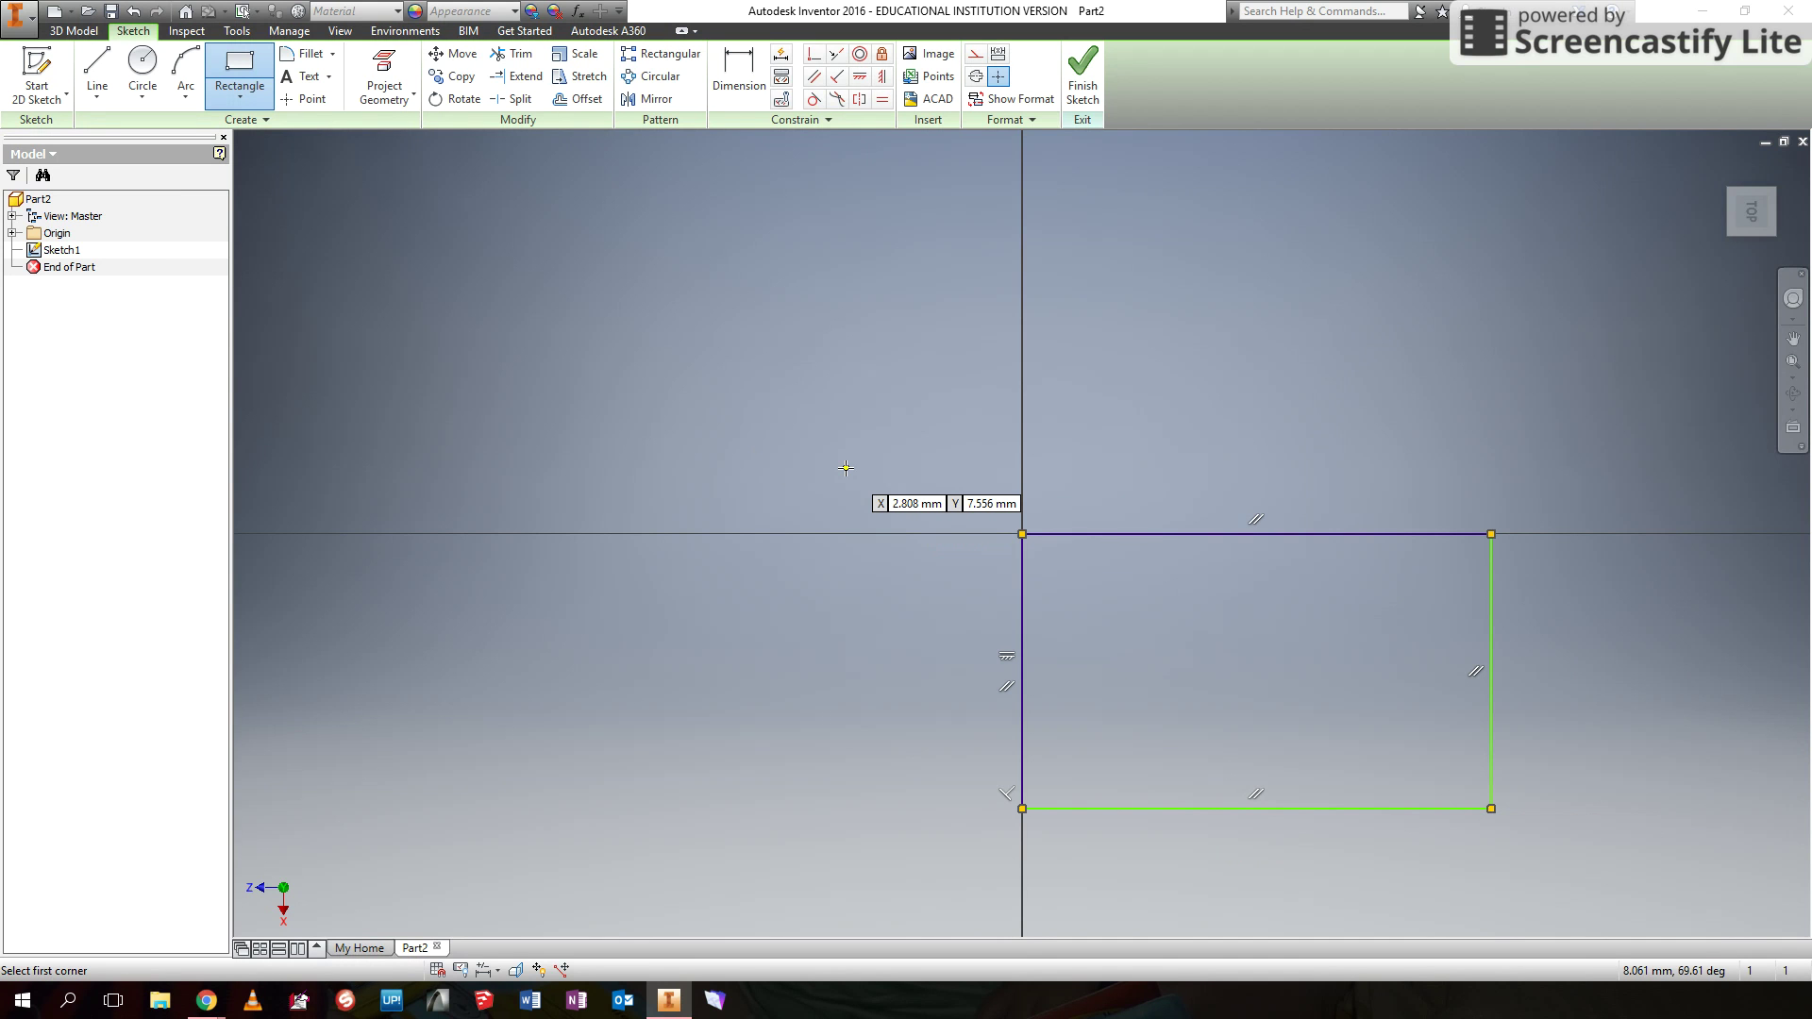
- Dimension the rectangle's top line to 90 mm and its left line for height
click(727, 72)
click(1279, 533)
click(1266, 436)
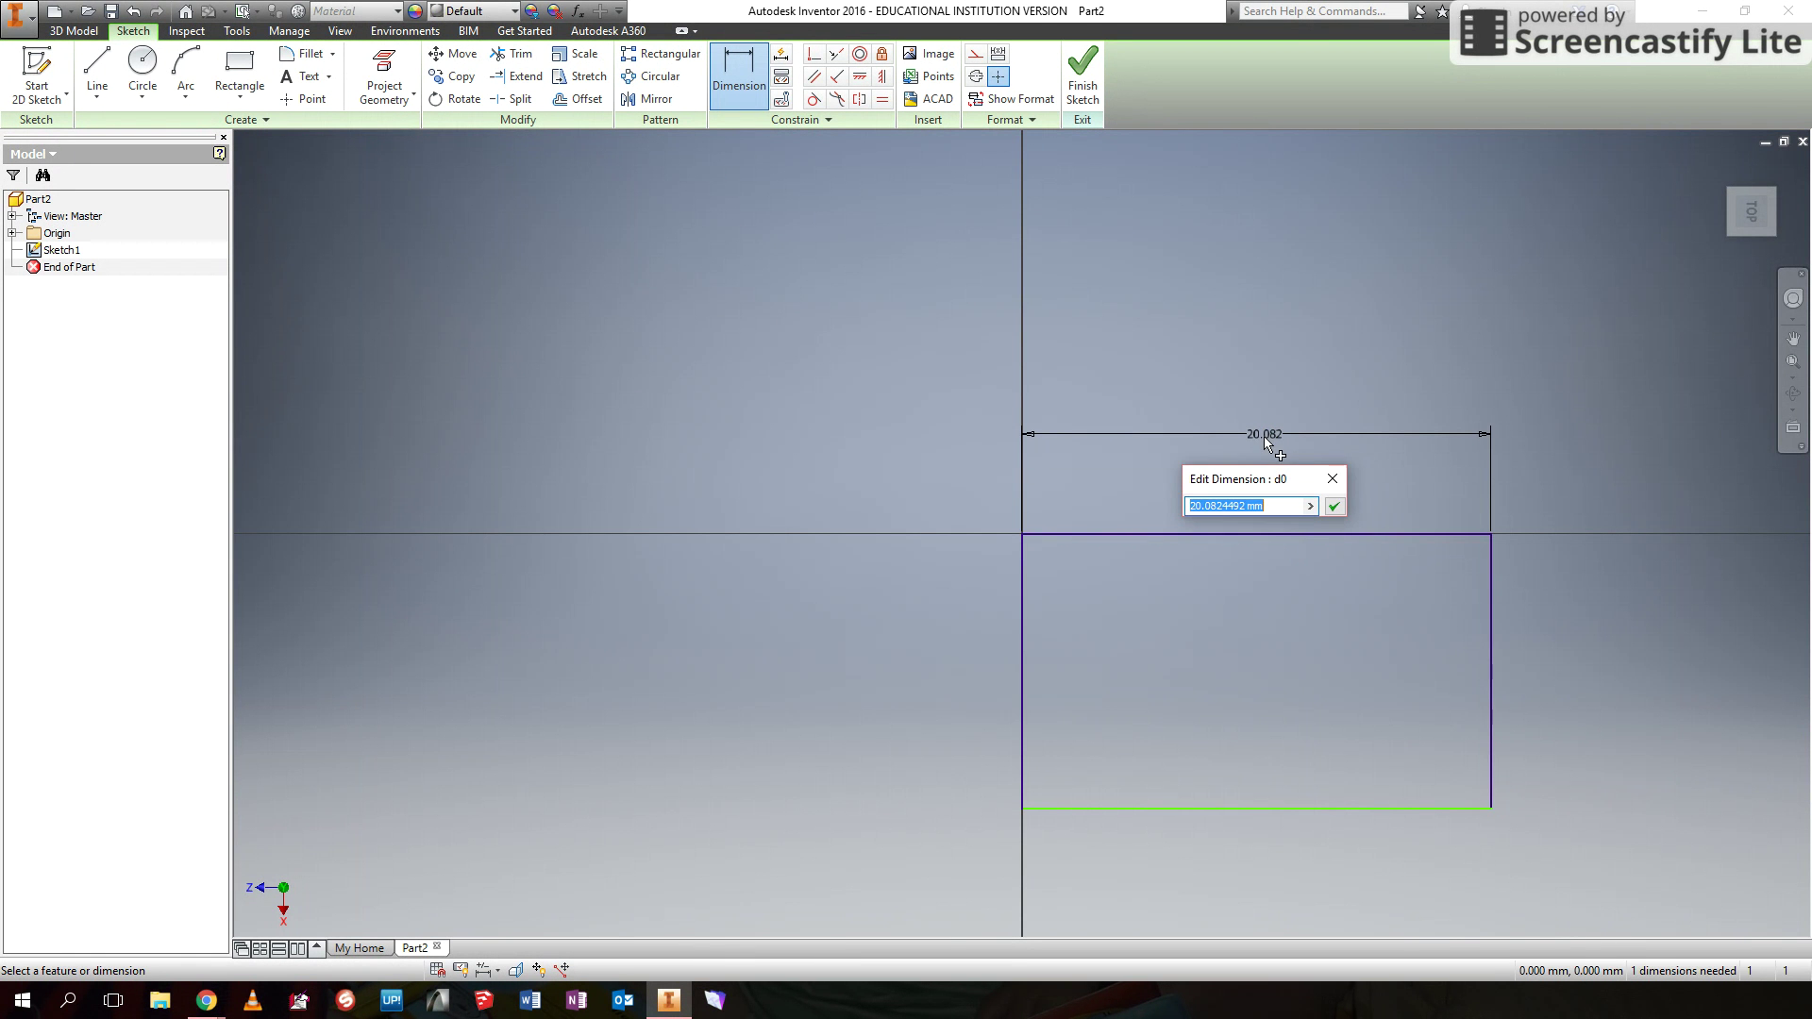
text(90)
click(1336, 513)
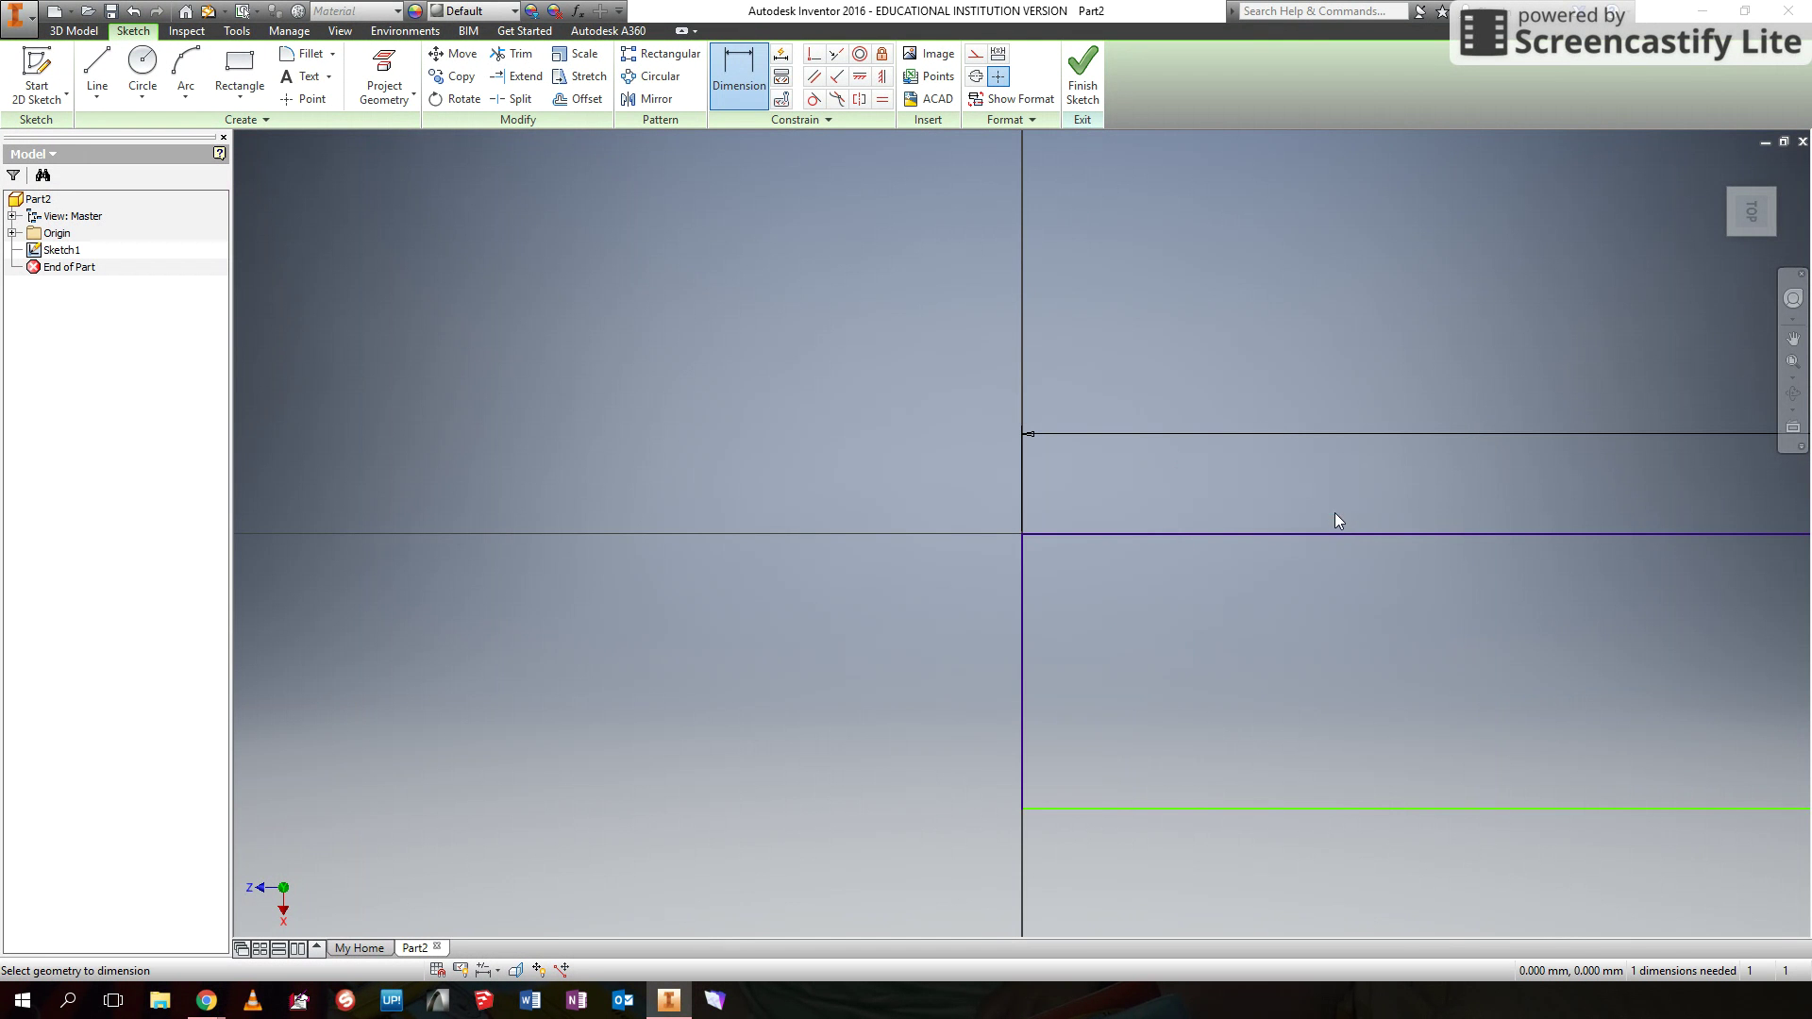
click(1022, 700)
click(892, 692)
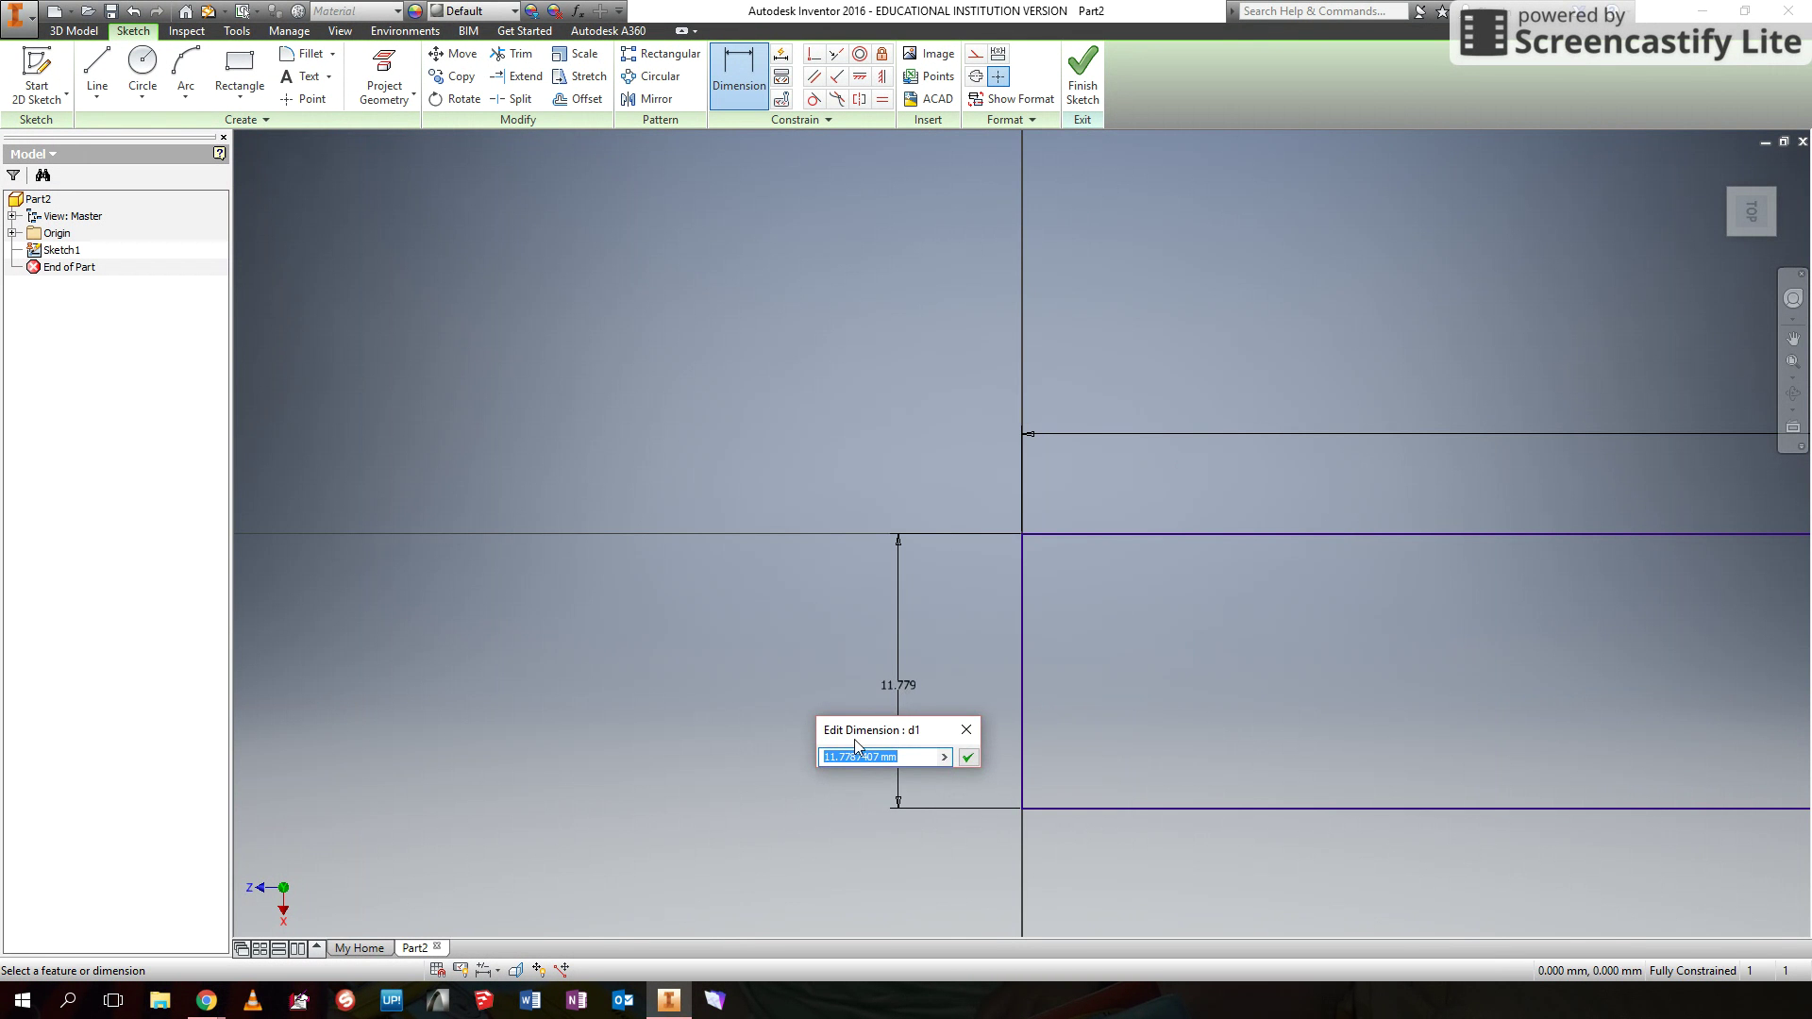
text(30)
key(Return)
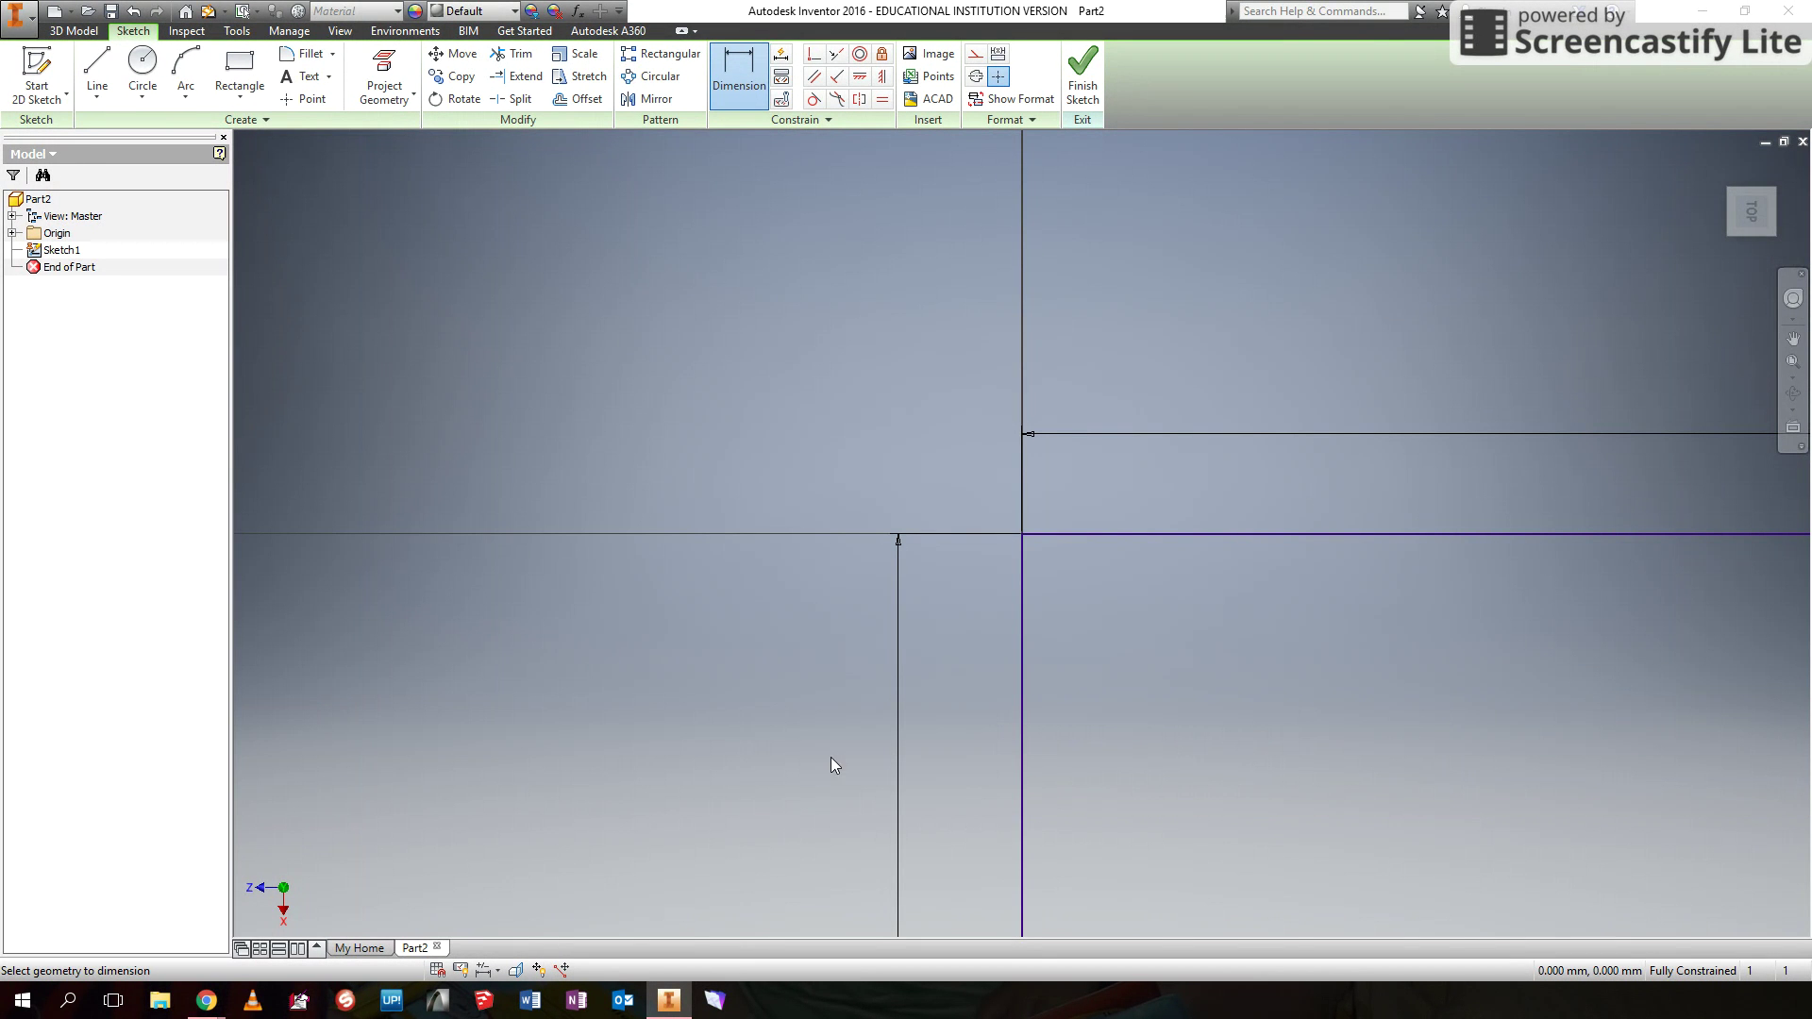
click(1795, 366)
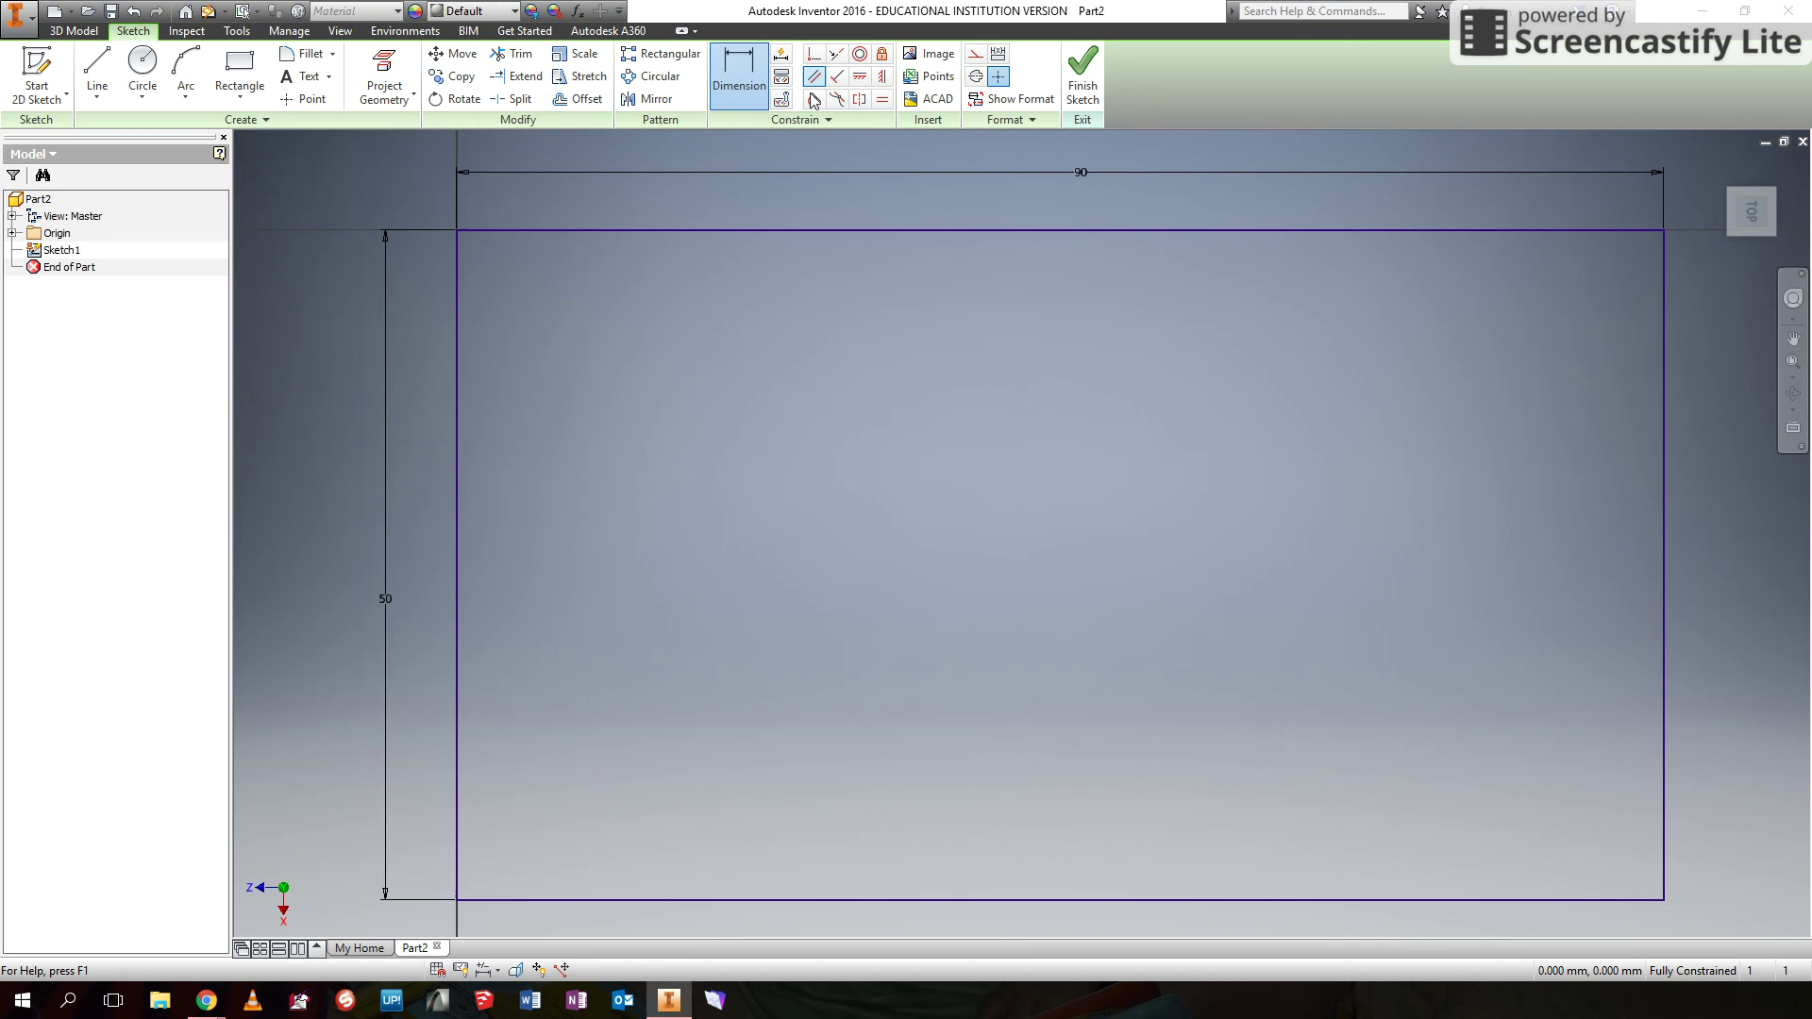
- Finish the sketch and extrude the rectangle 10 mm into a solid slab
click(1076, 87)
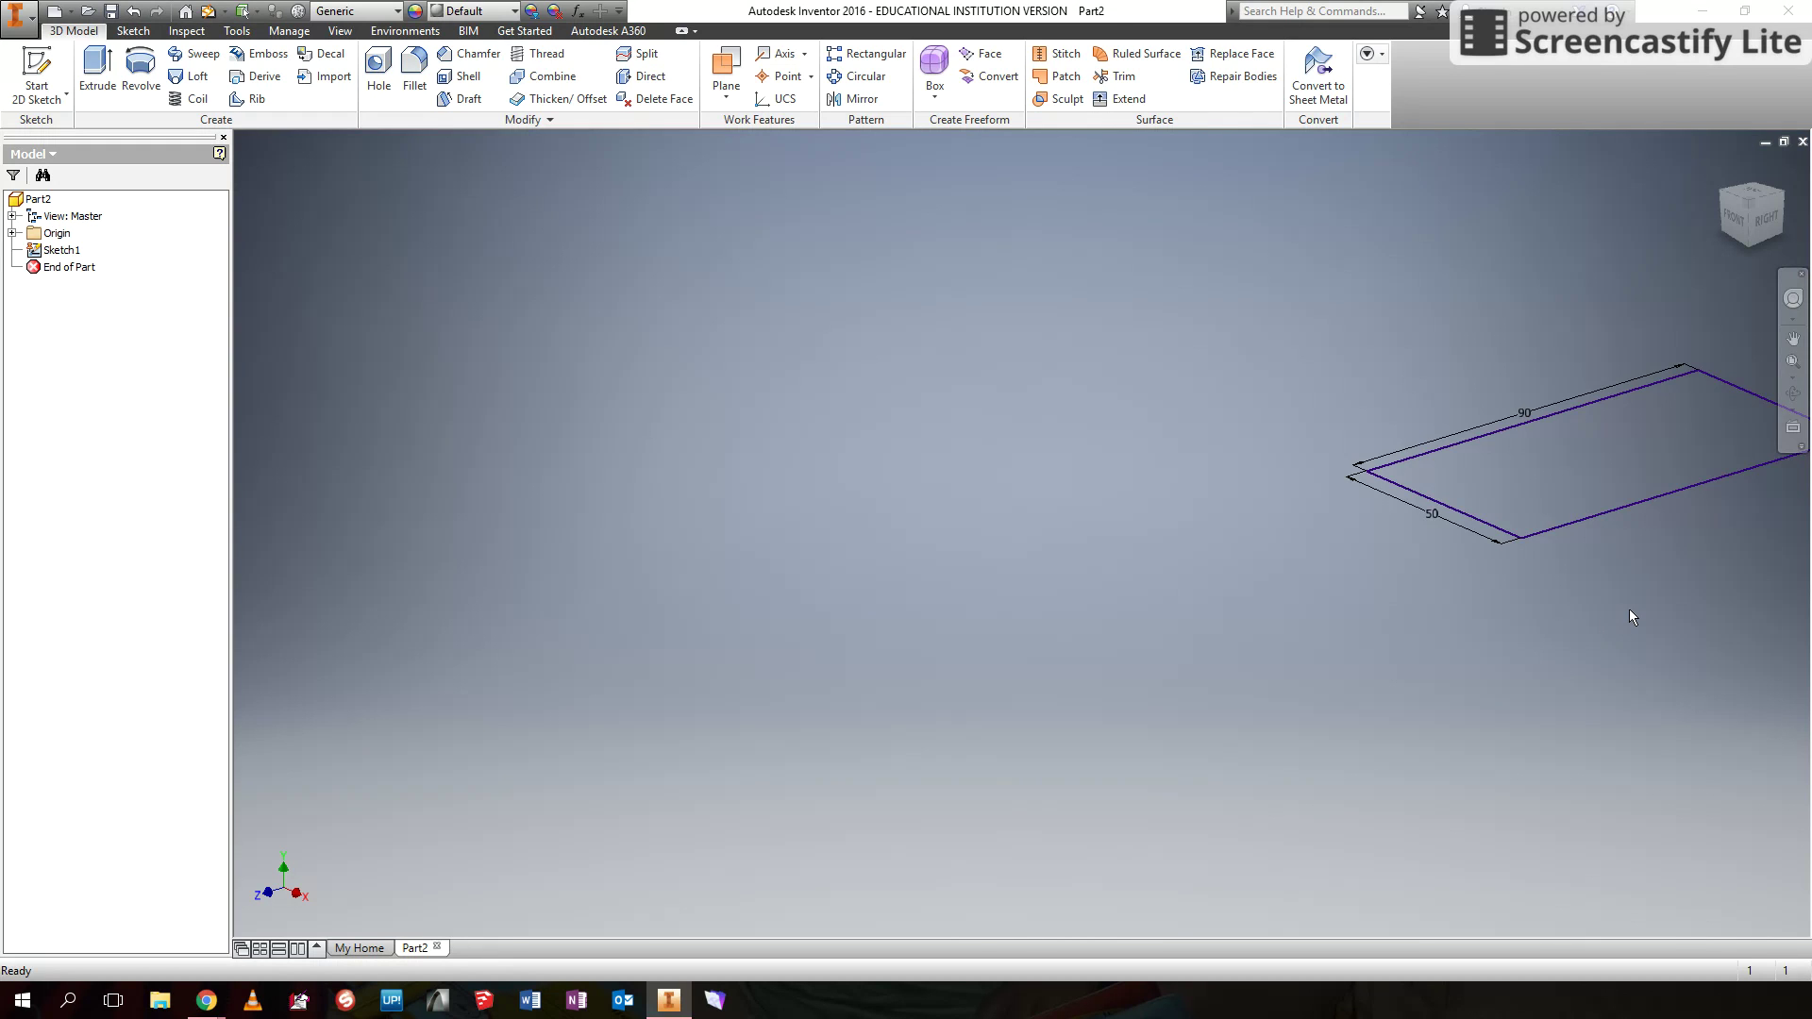
scroll(1629, 608, down, 2)
scroll(1680, 615, up, 3)
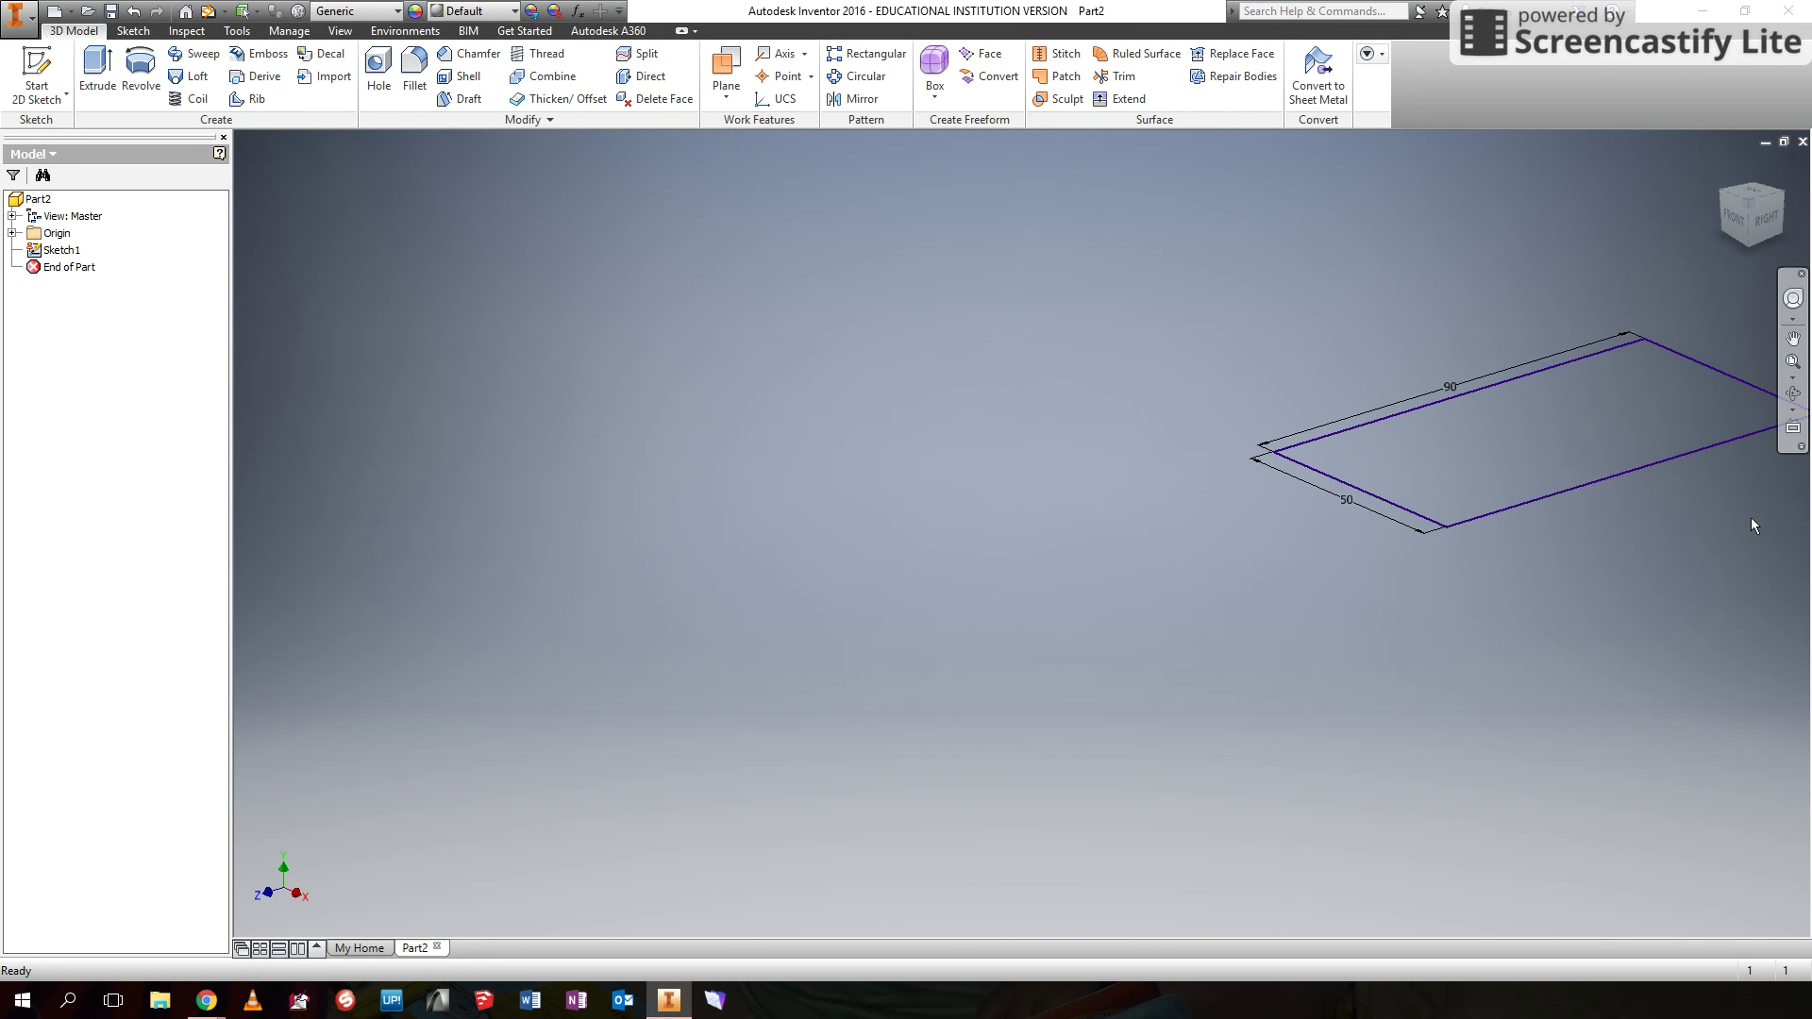
click(1793, 361)
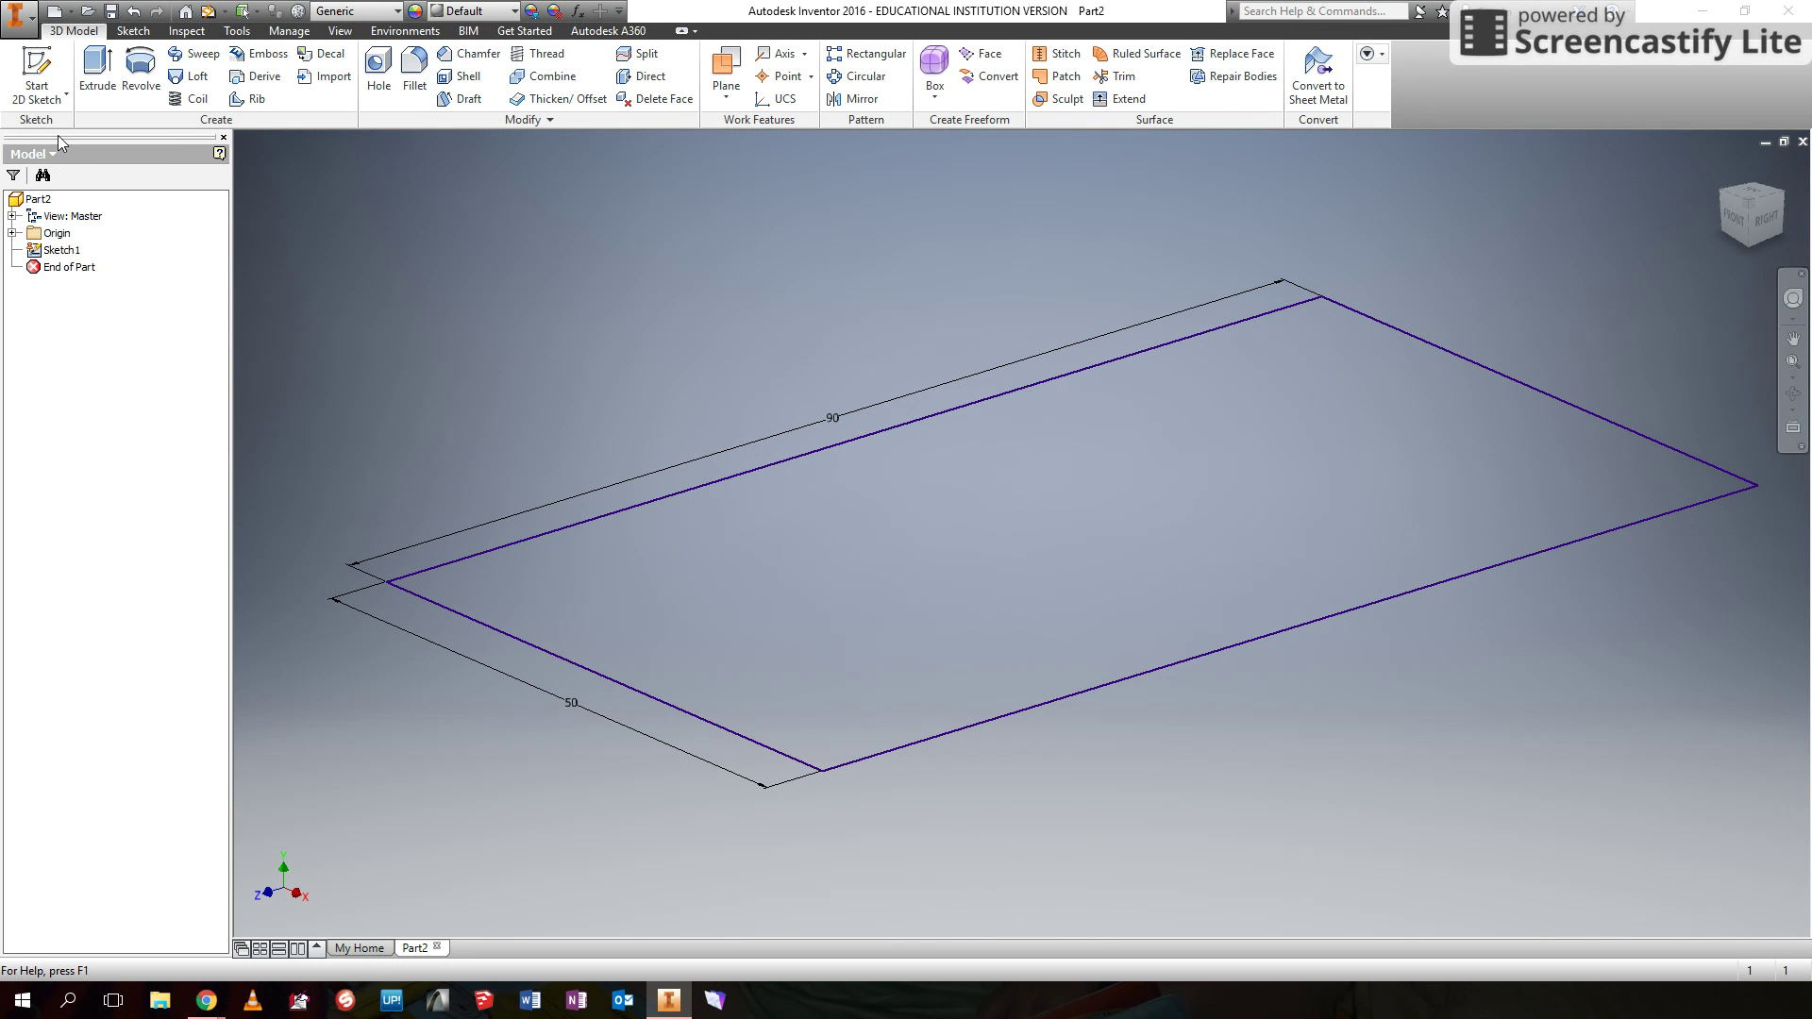
click(98, 85)
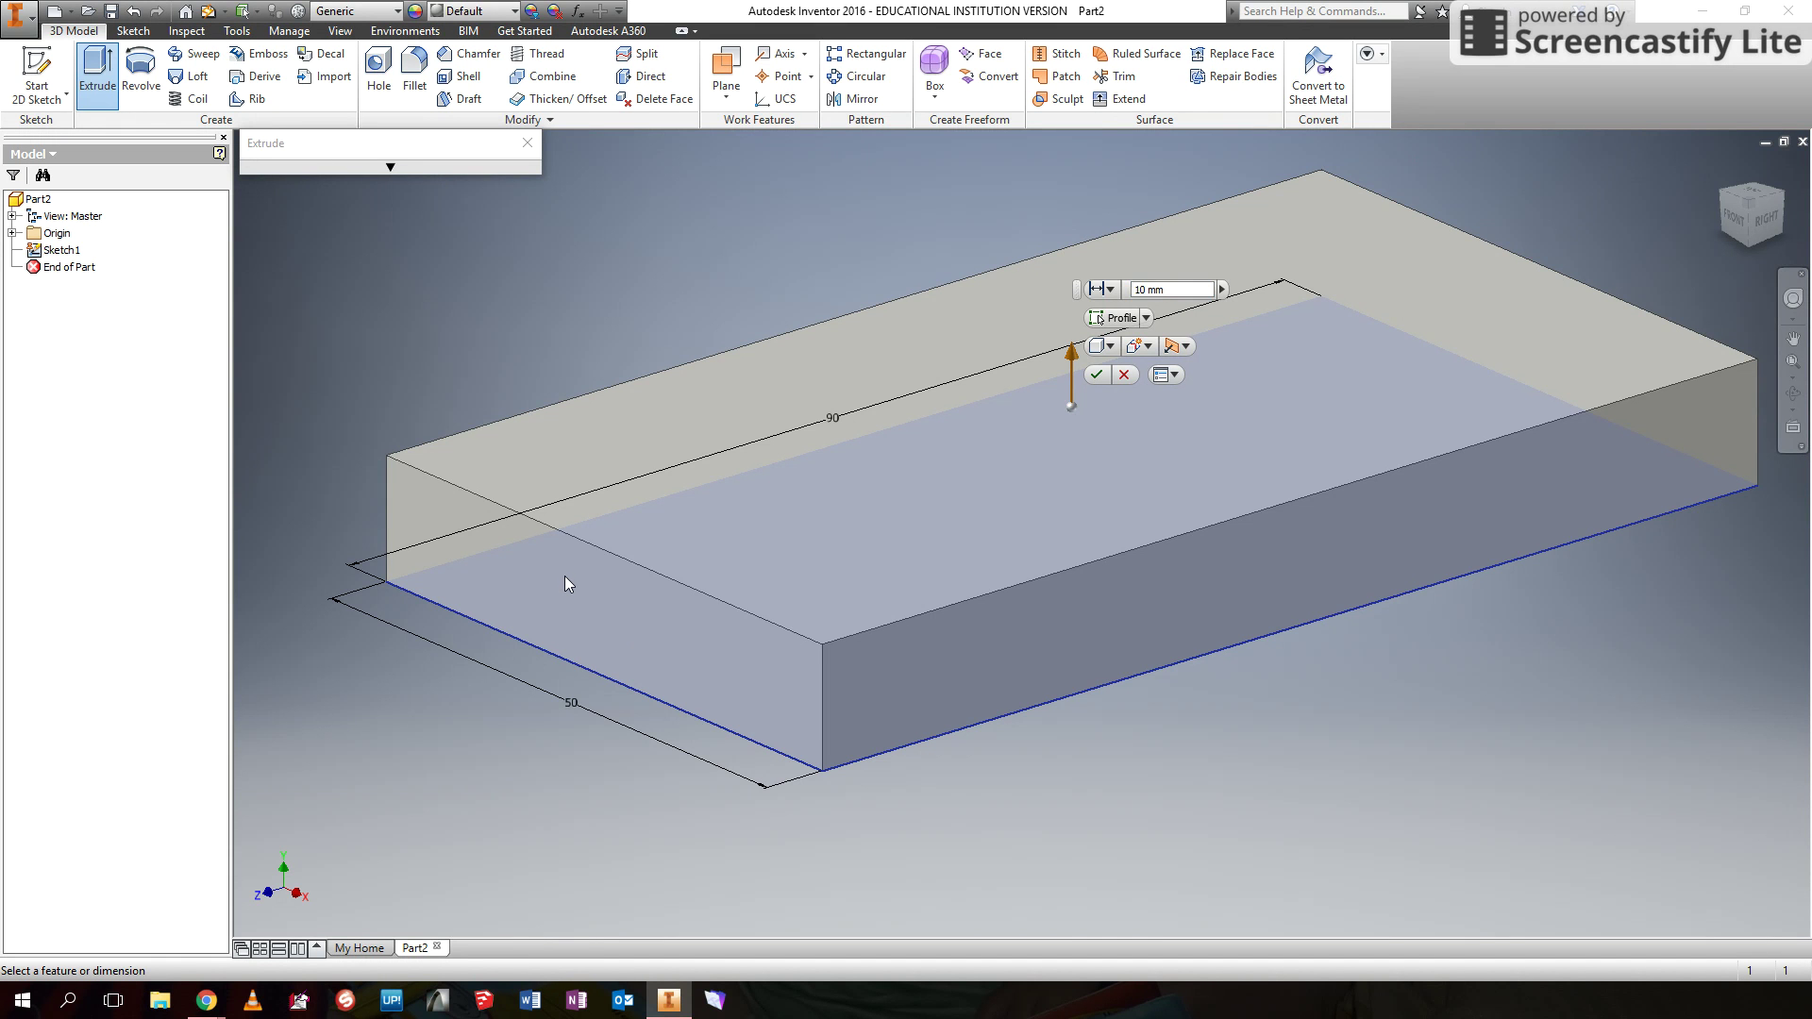
click(1095, 373)
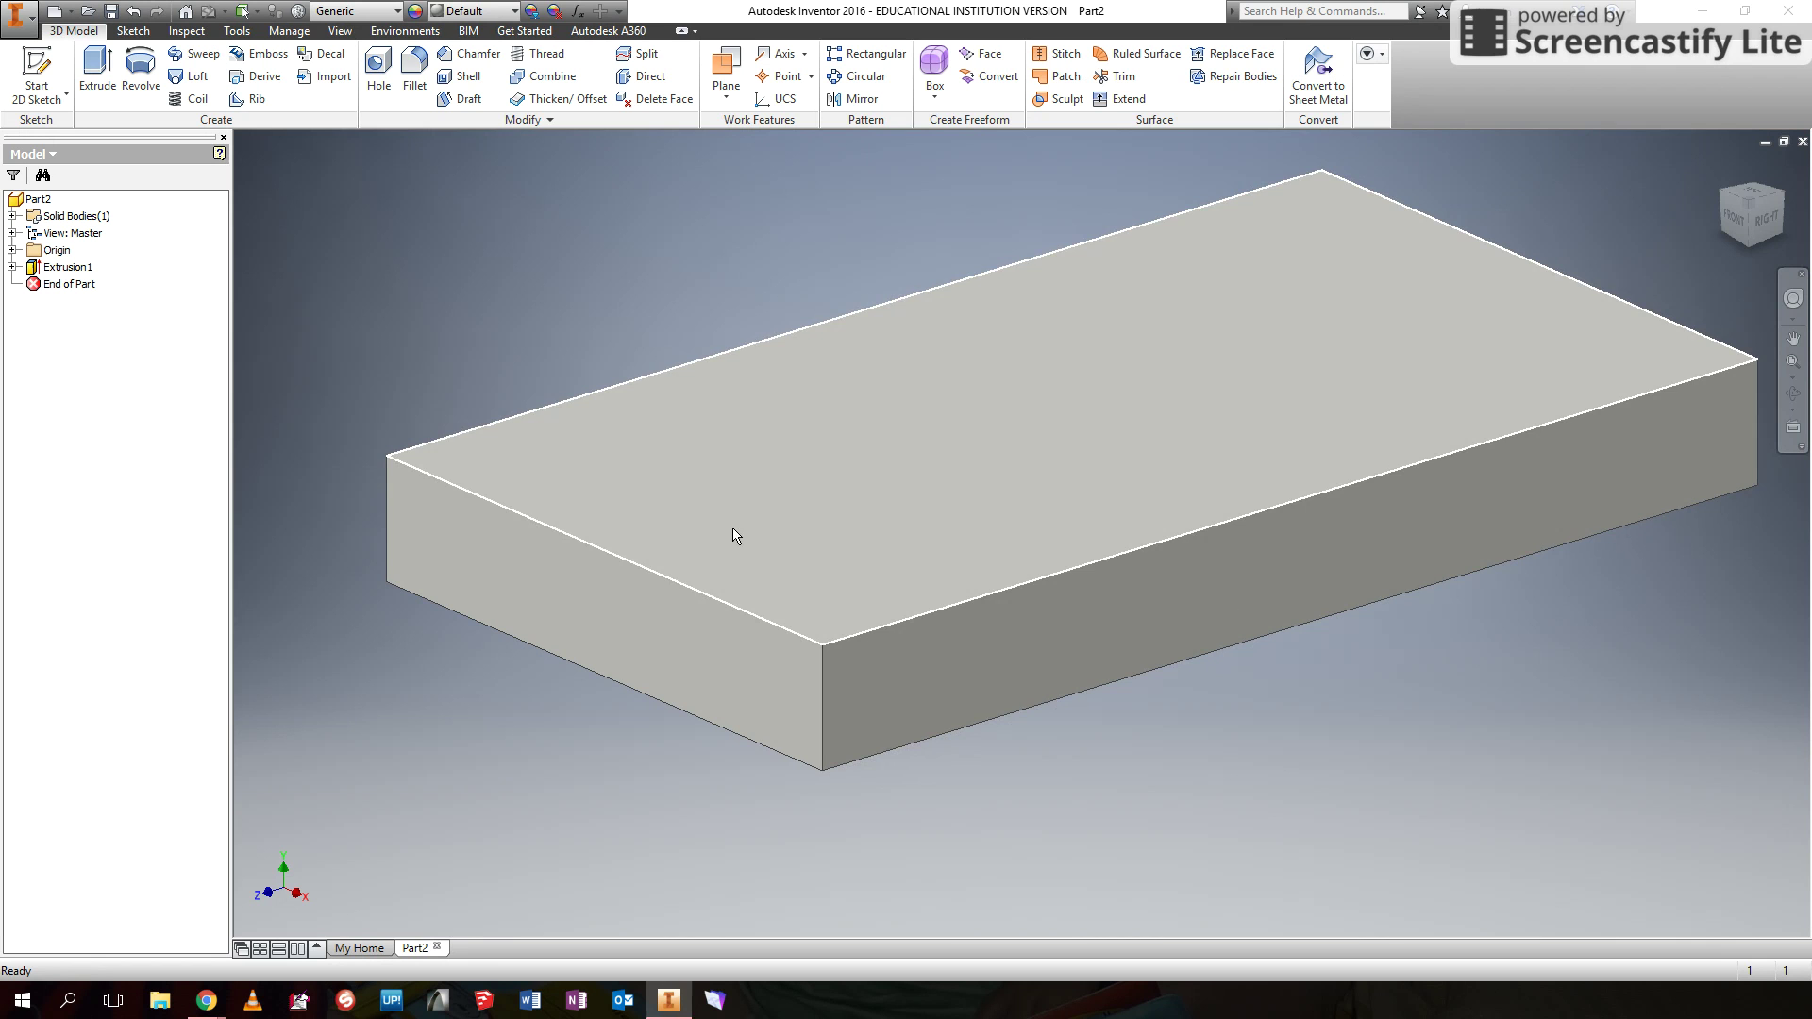
- Fillet six slab edges: four vertical edges plus the top-front and back top edges
click(415, 85)
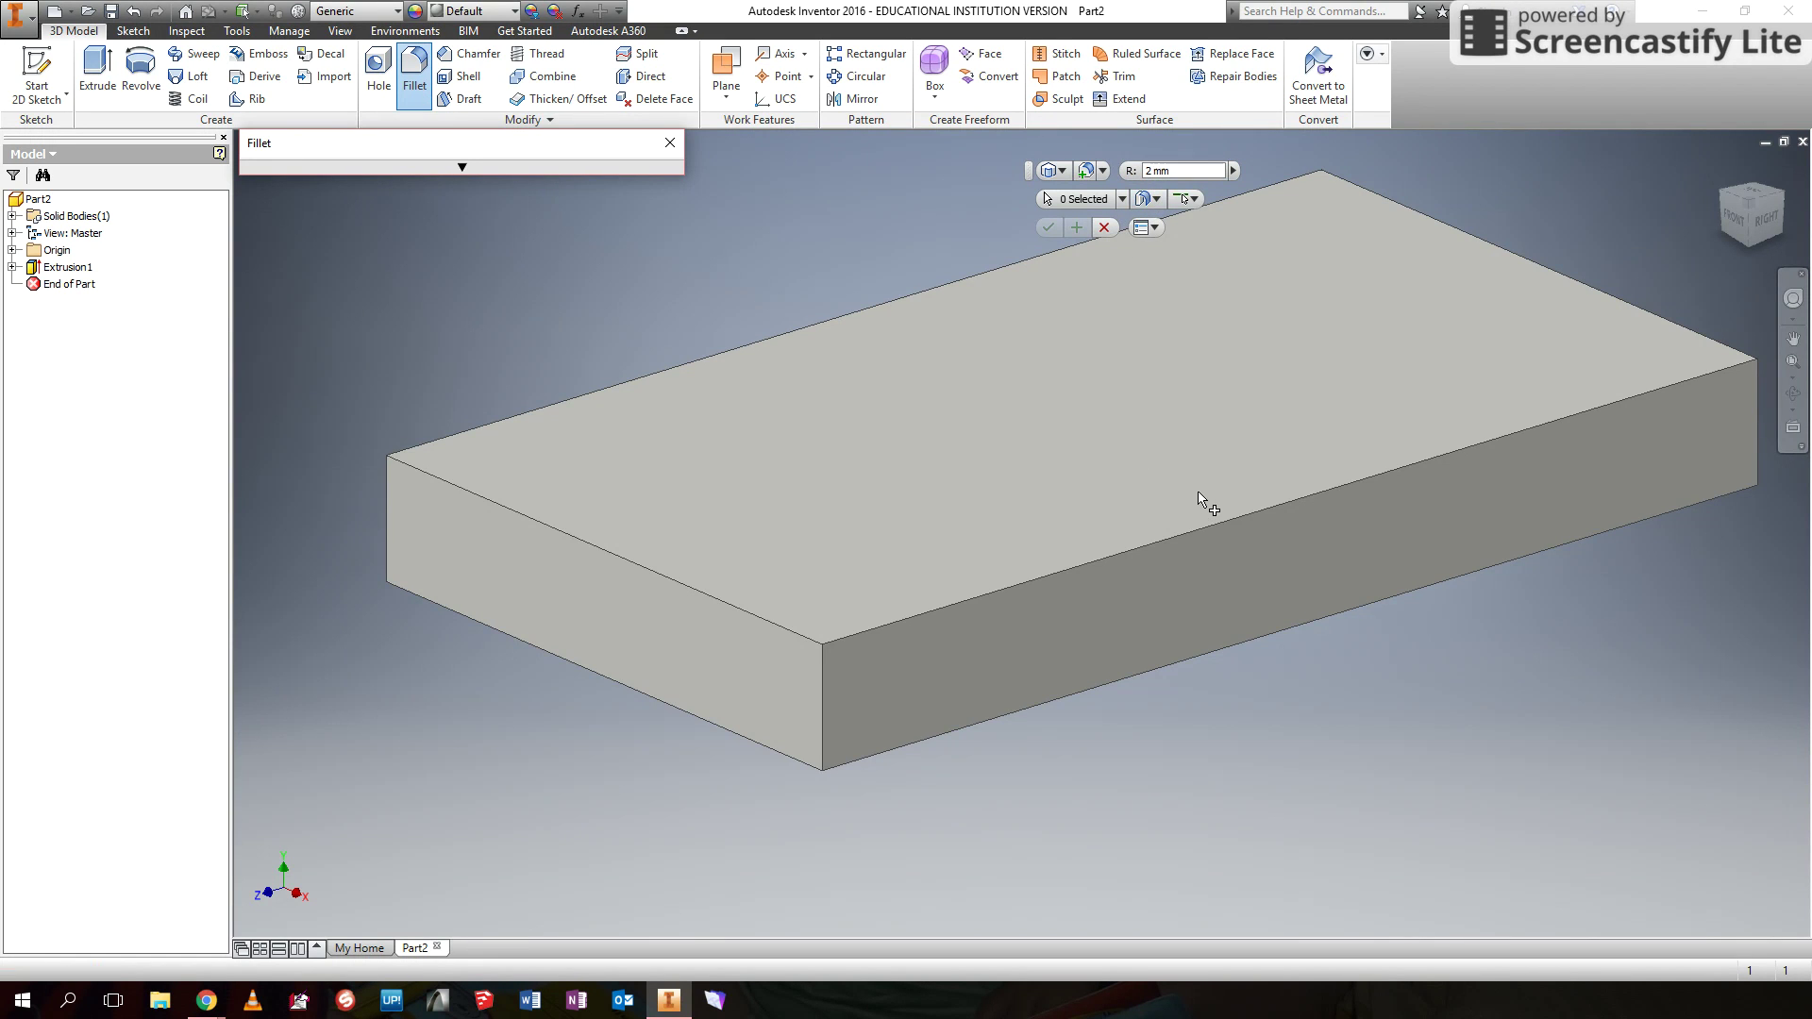
click(824, 724)
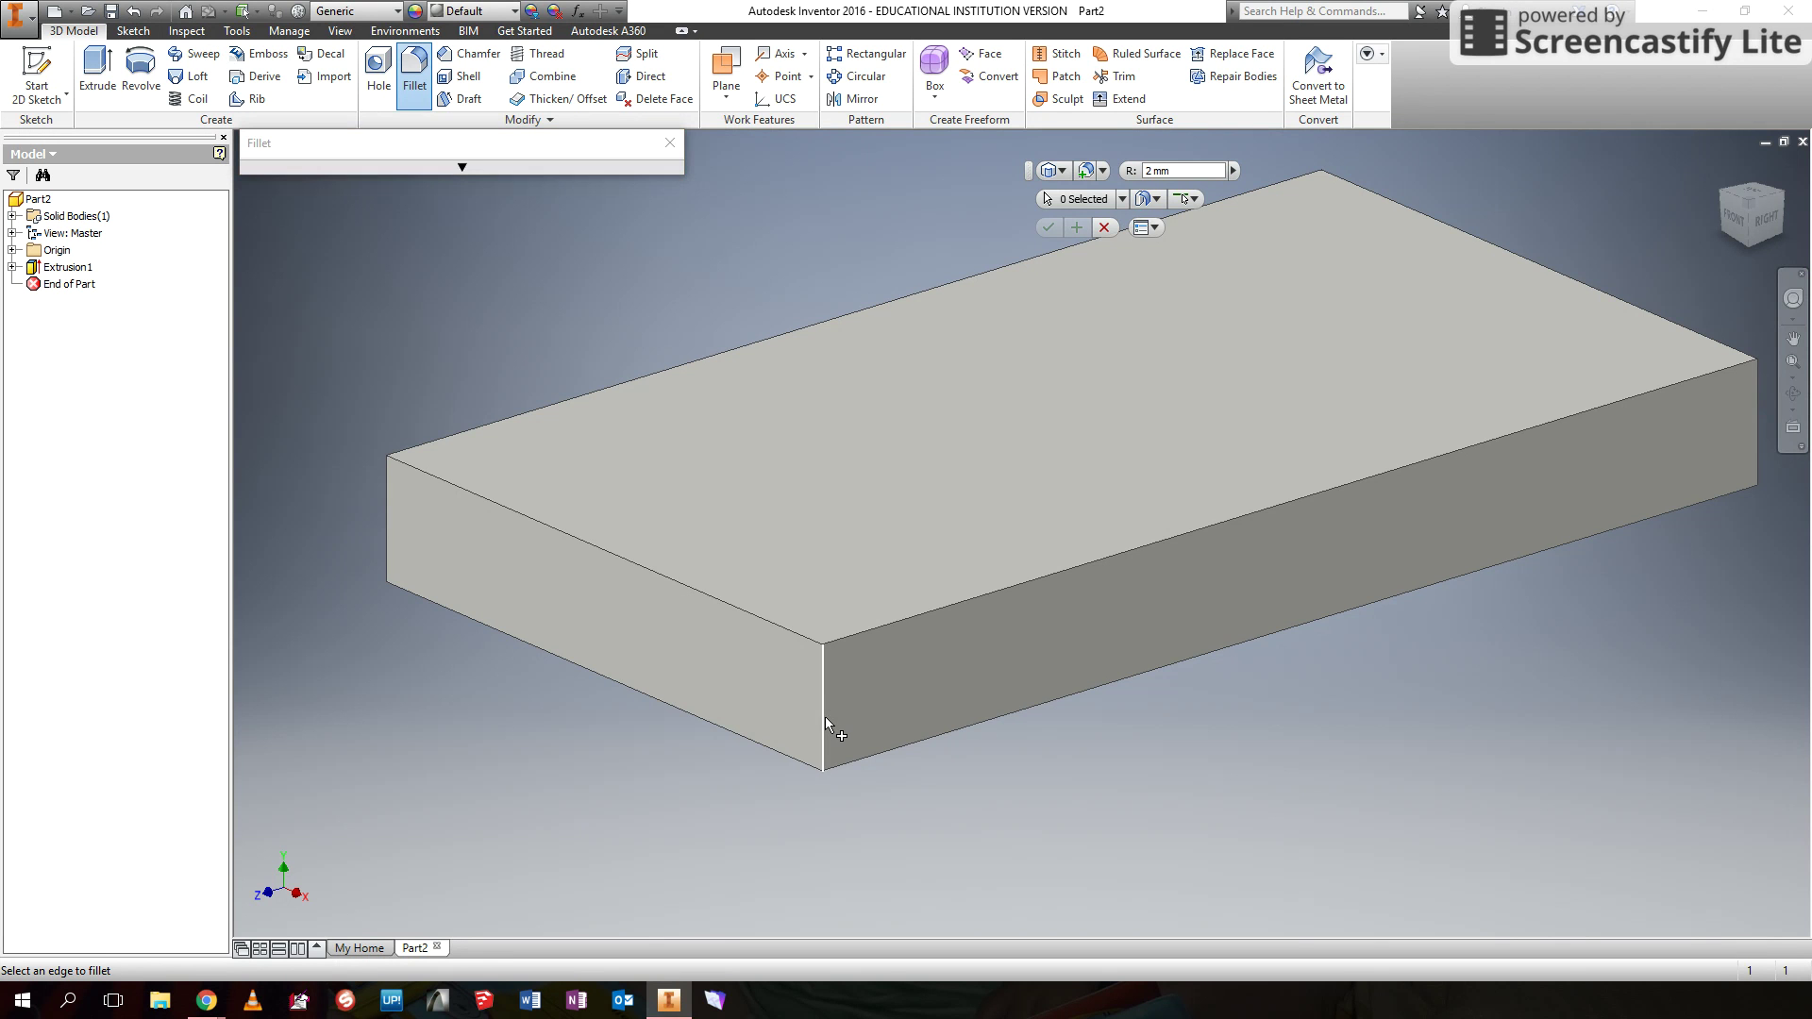
click(1200, 530)
click(1753, 454)
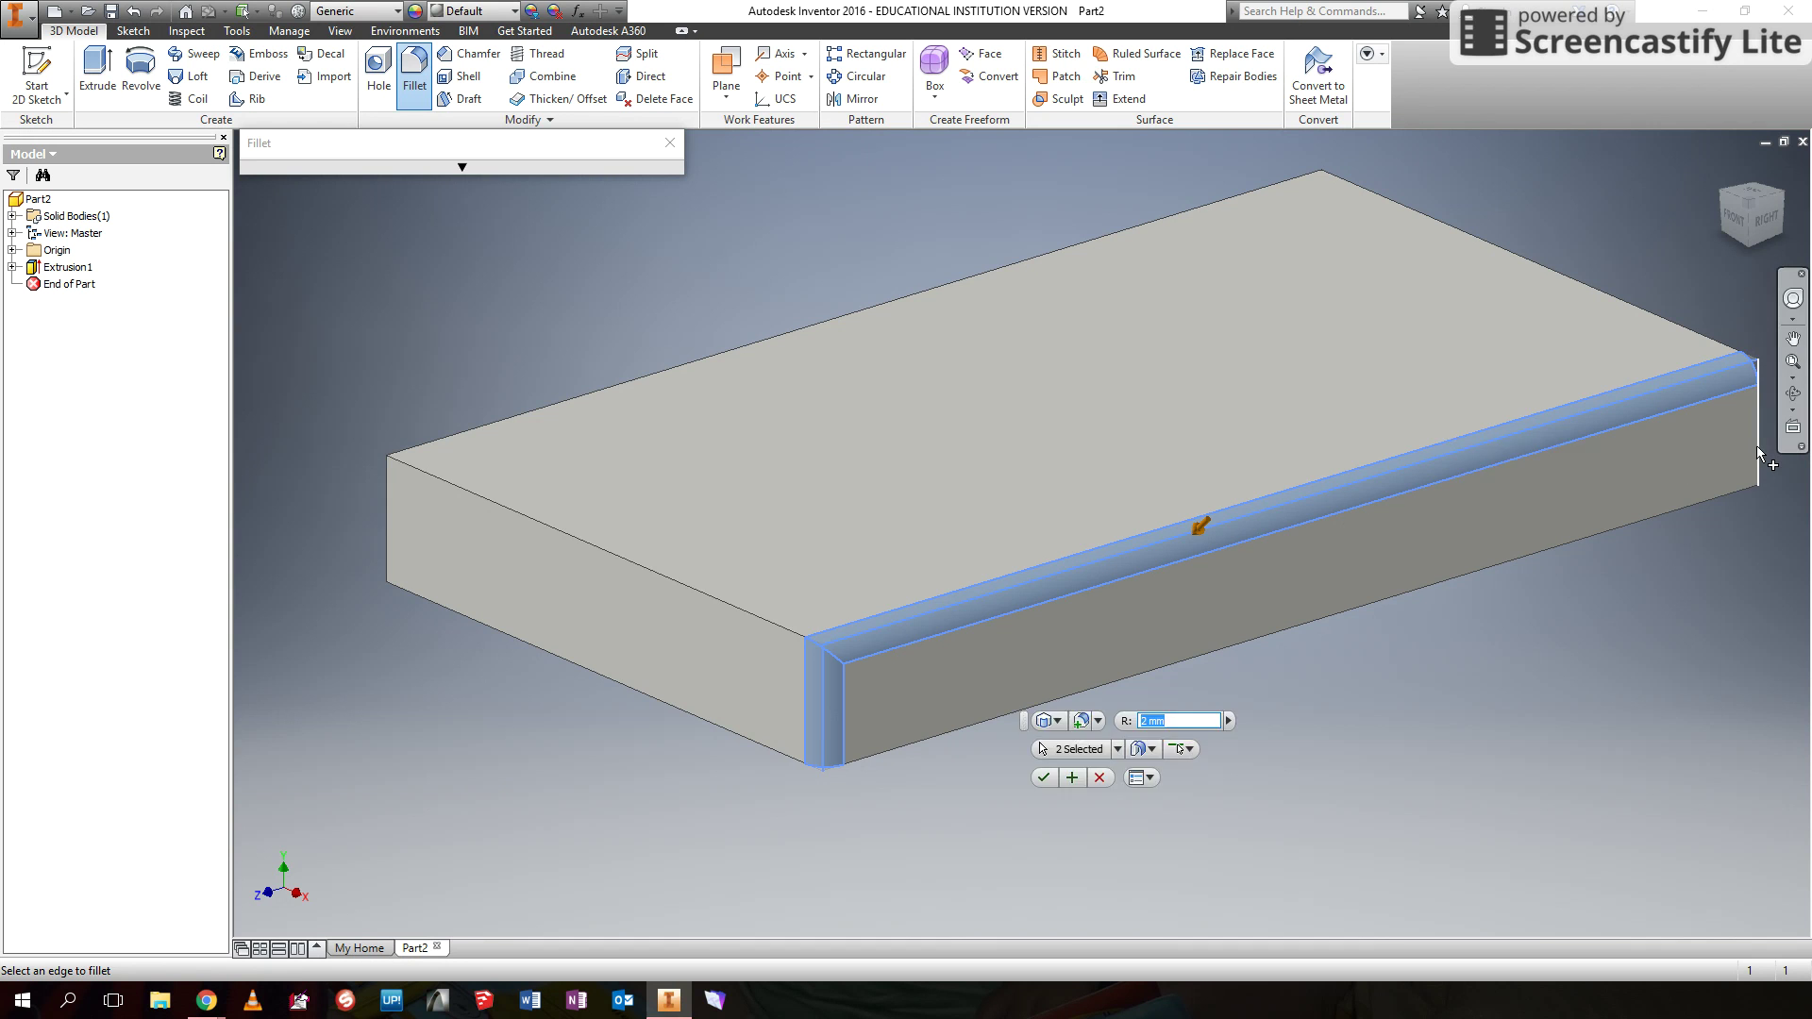
click(389, 517)
click(513, 418)
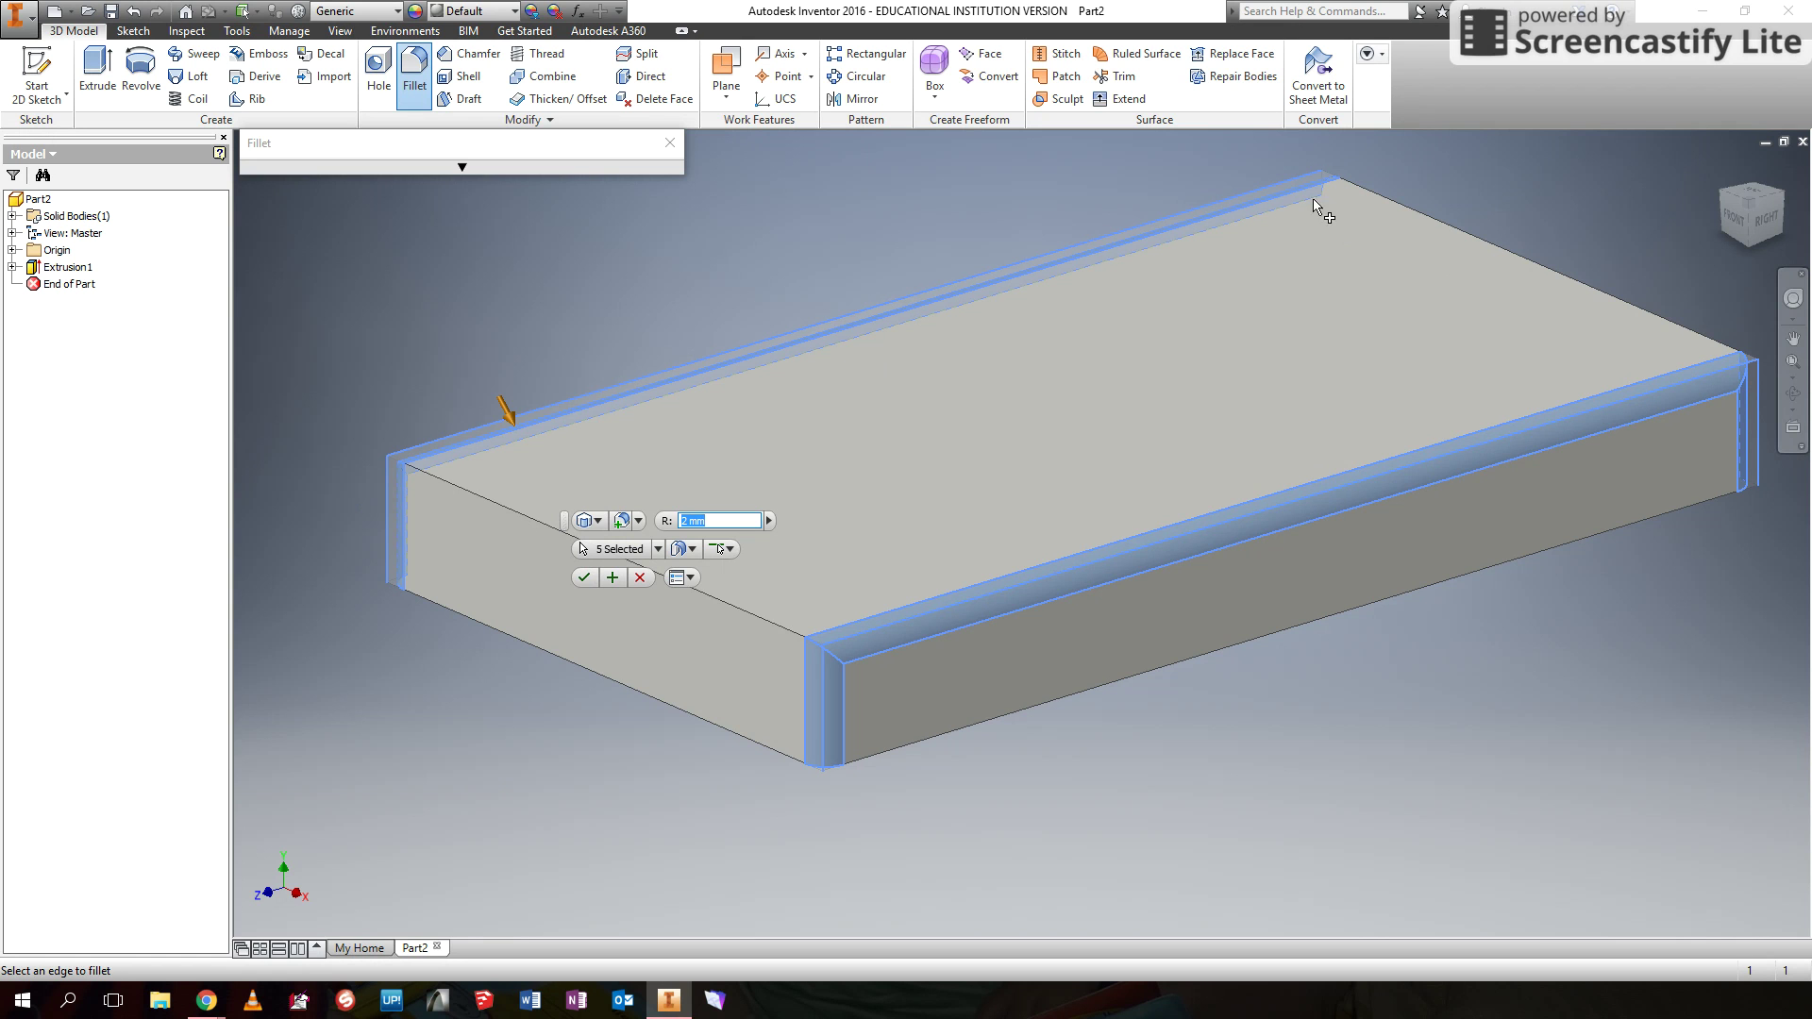
click(1322, 227)
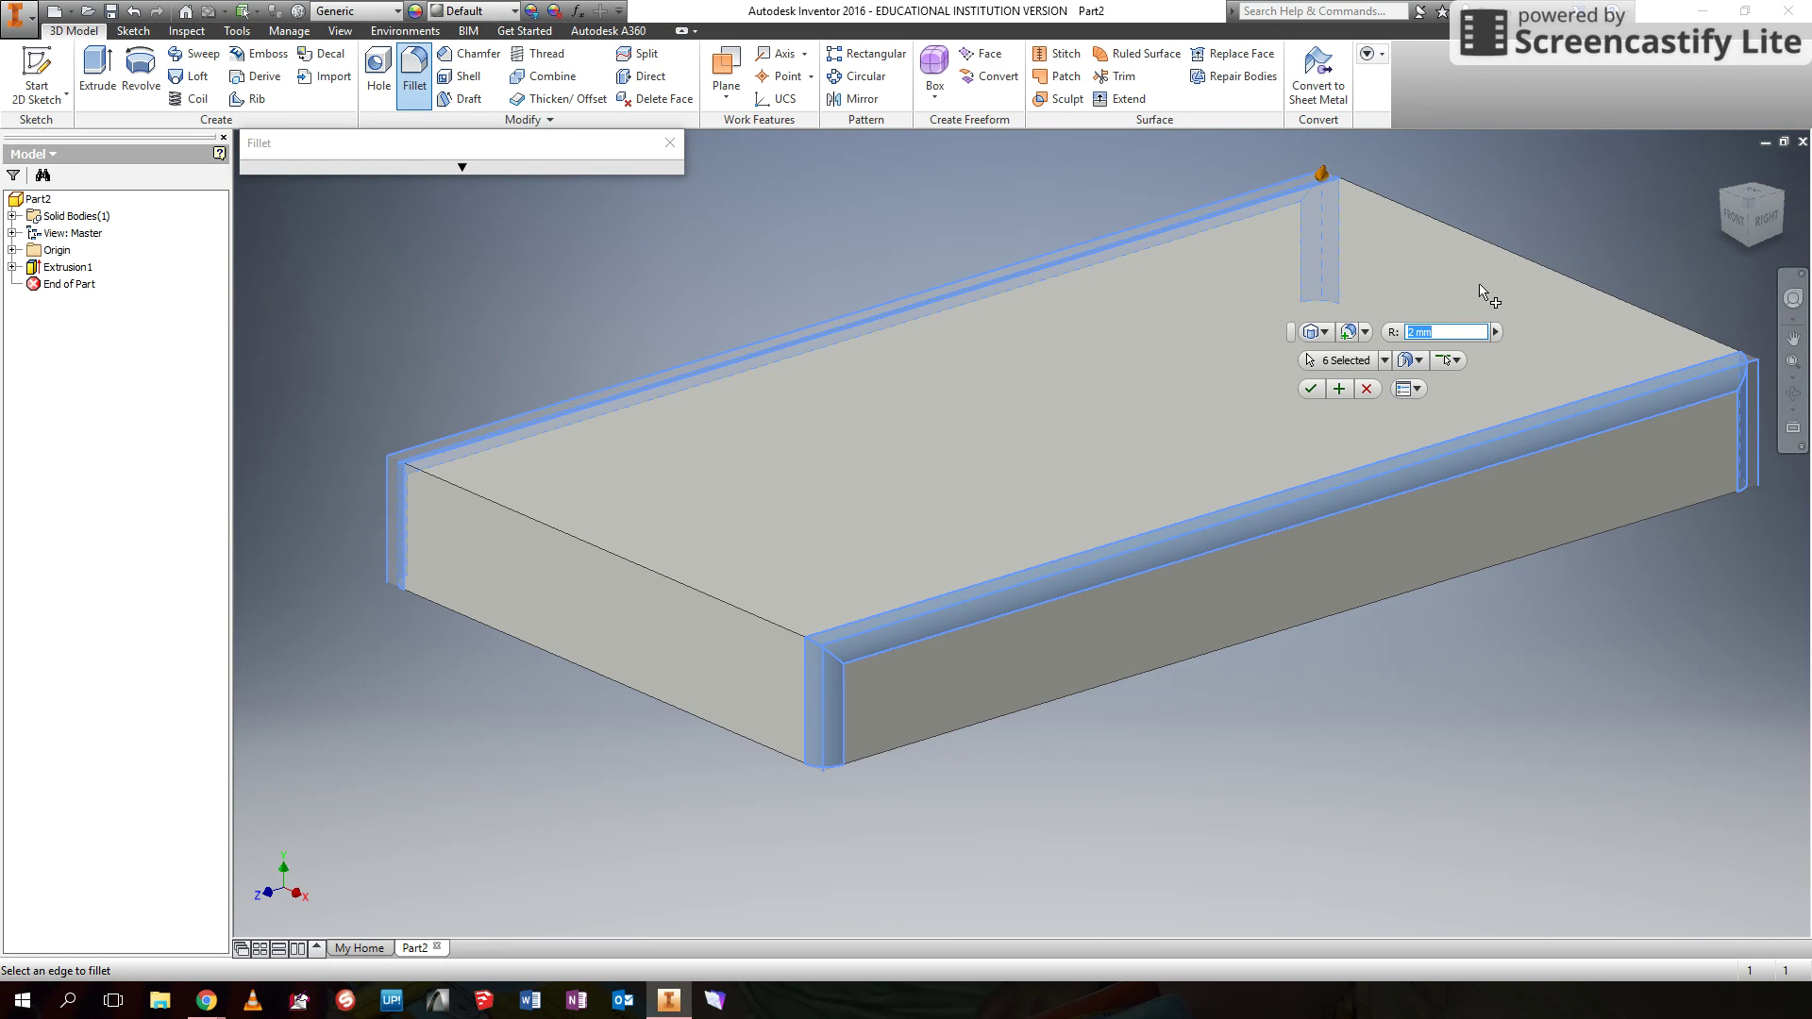
click(1313, 388)
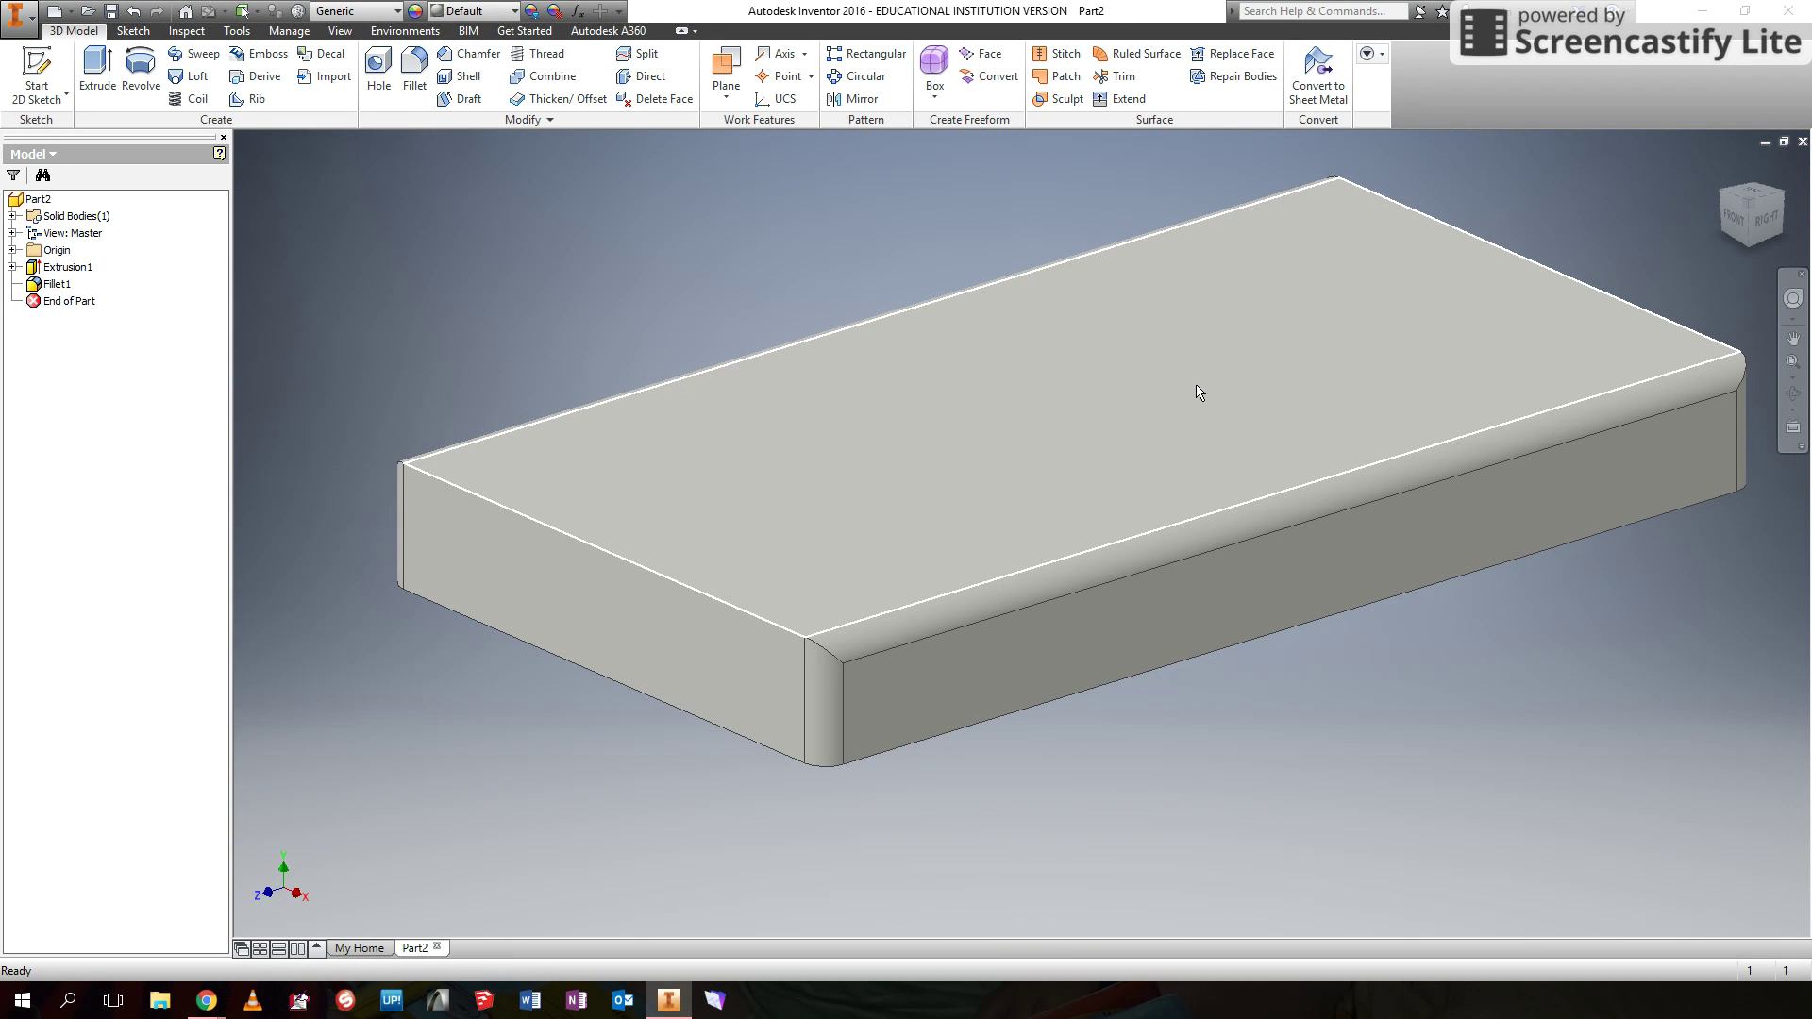
- Sketch a rectangle on the slab's top face near one end
click(37, 74)
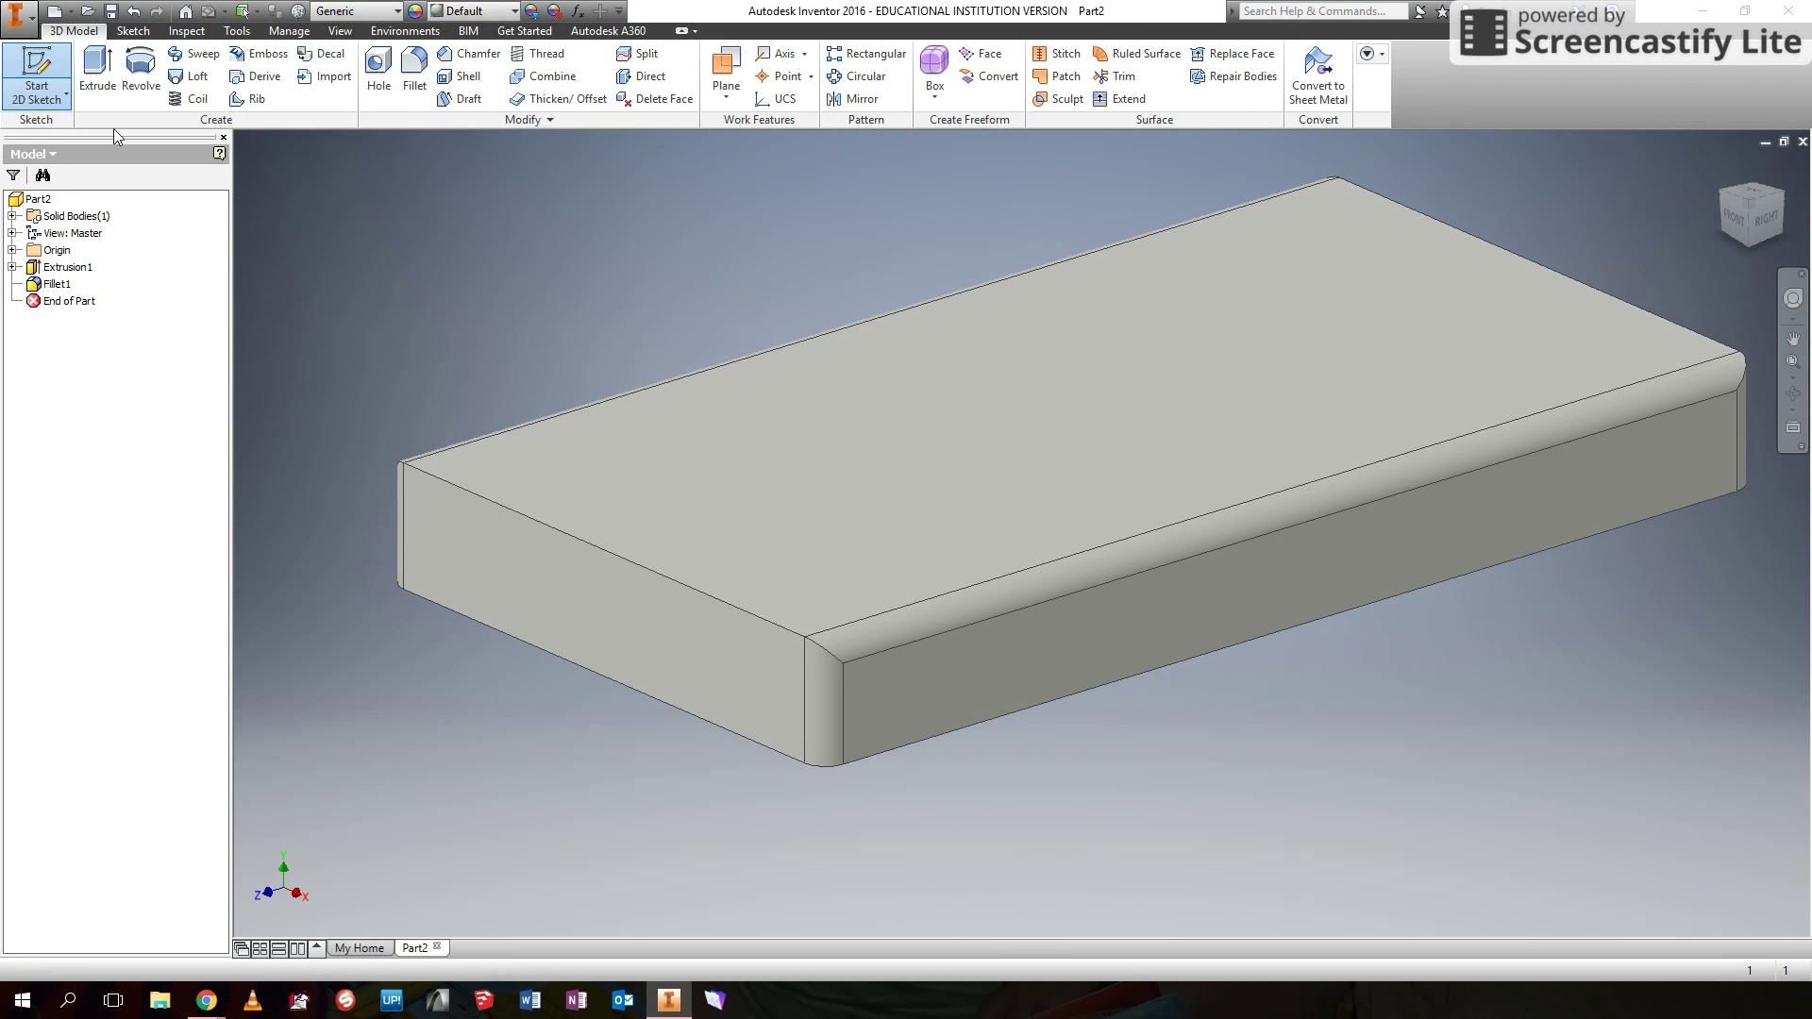
click(942, 401)
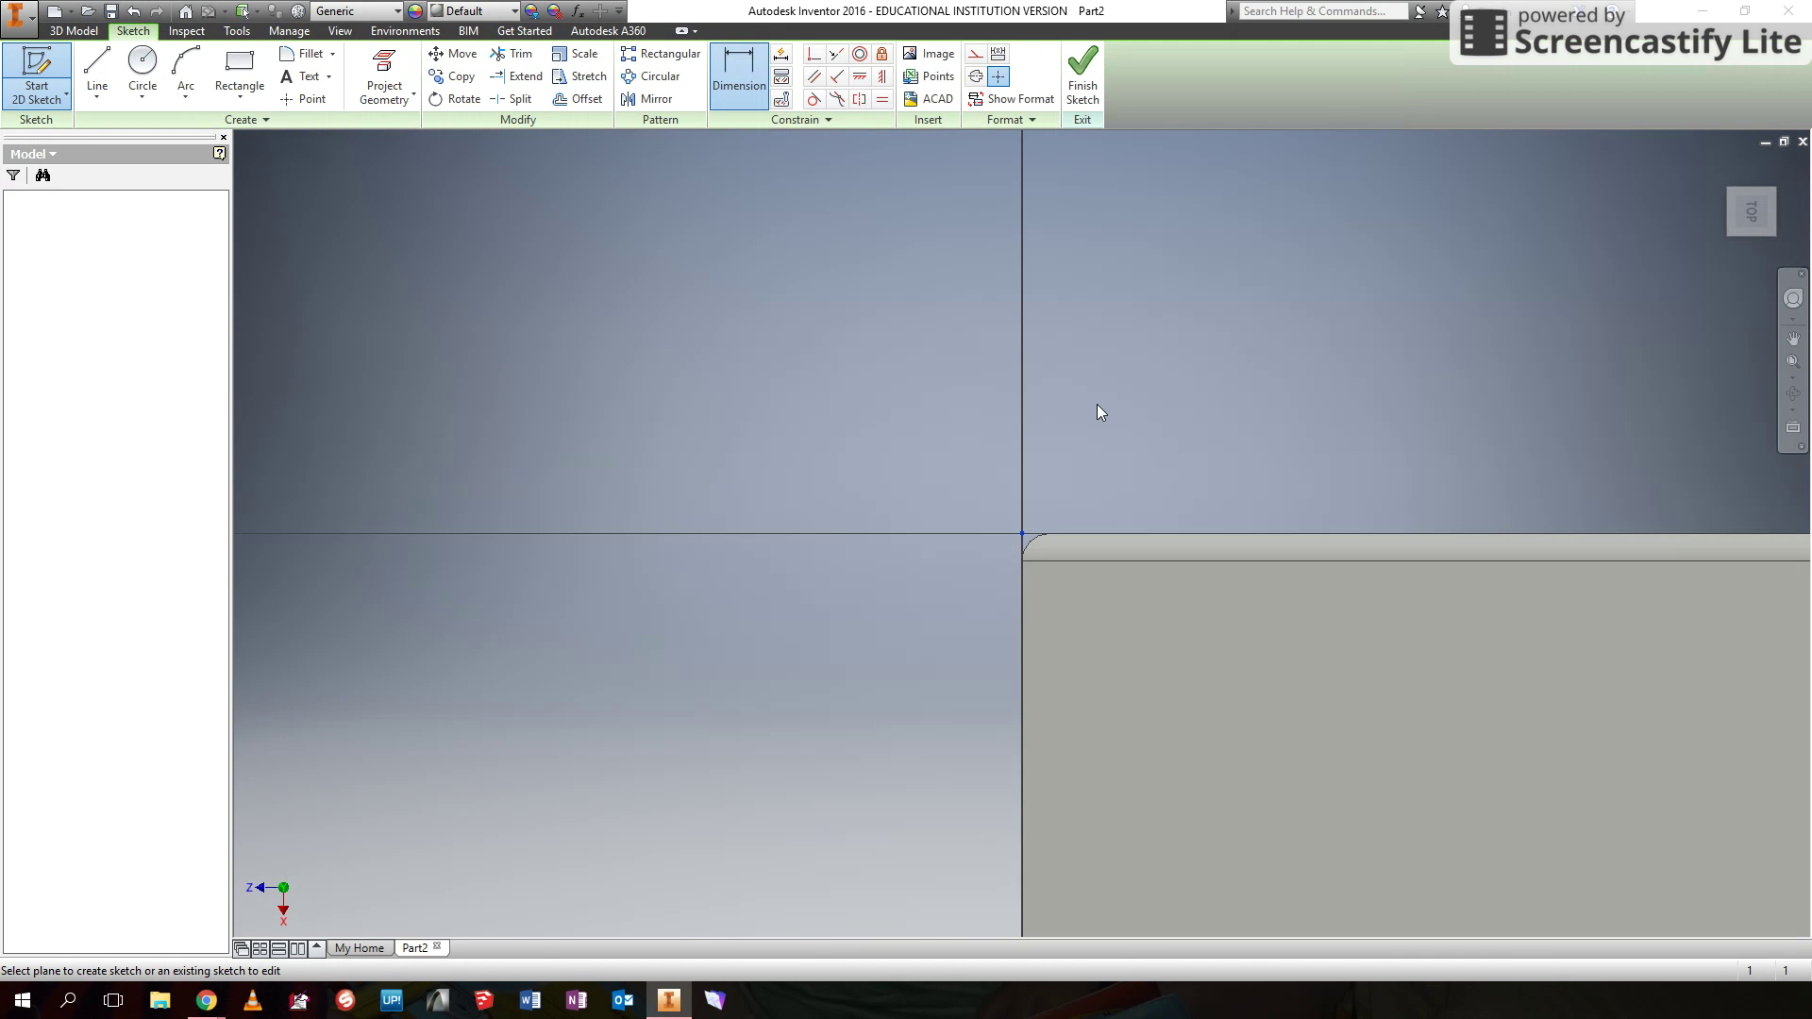
click(1791, 362)
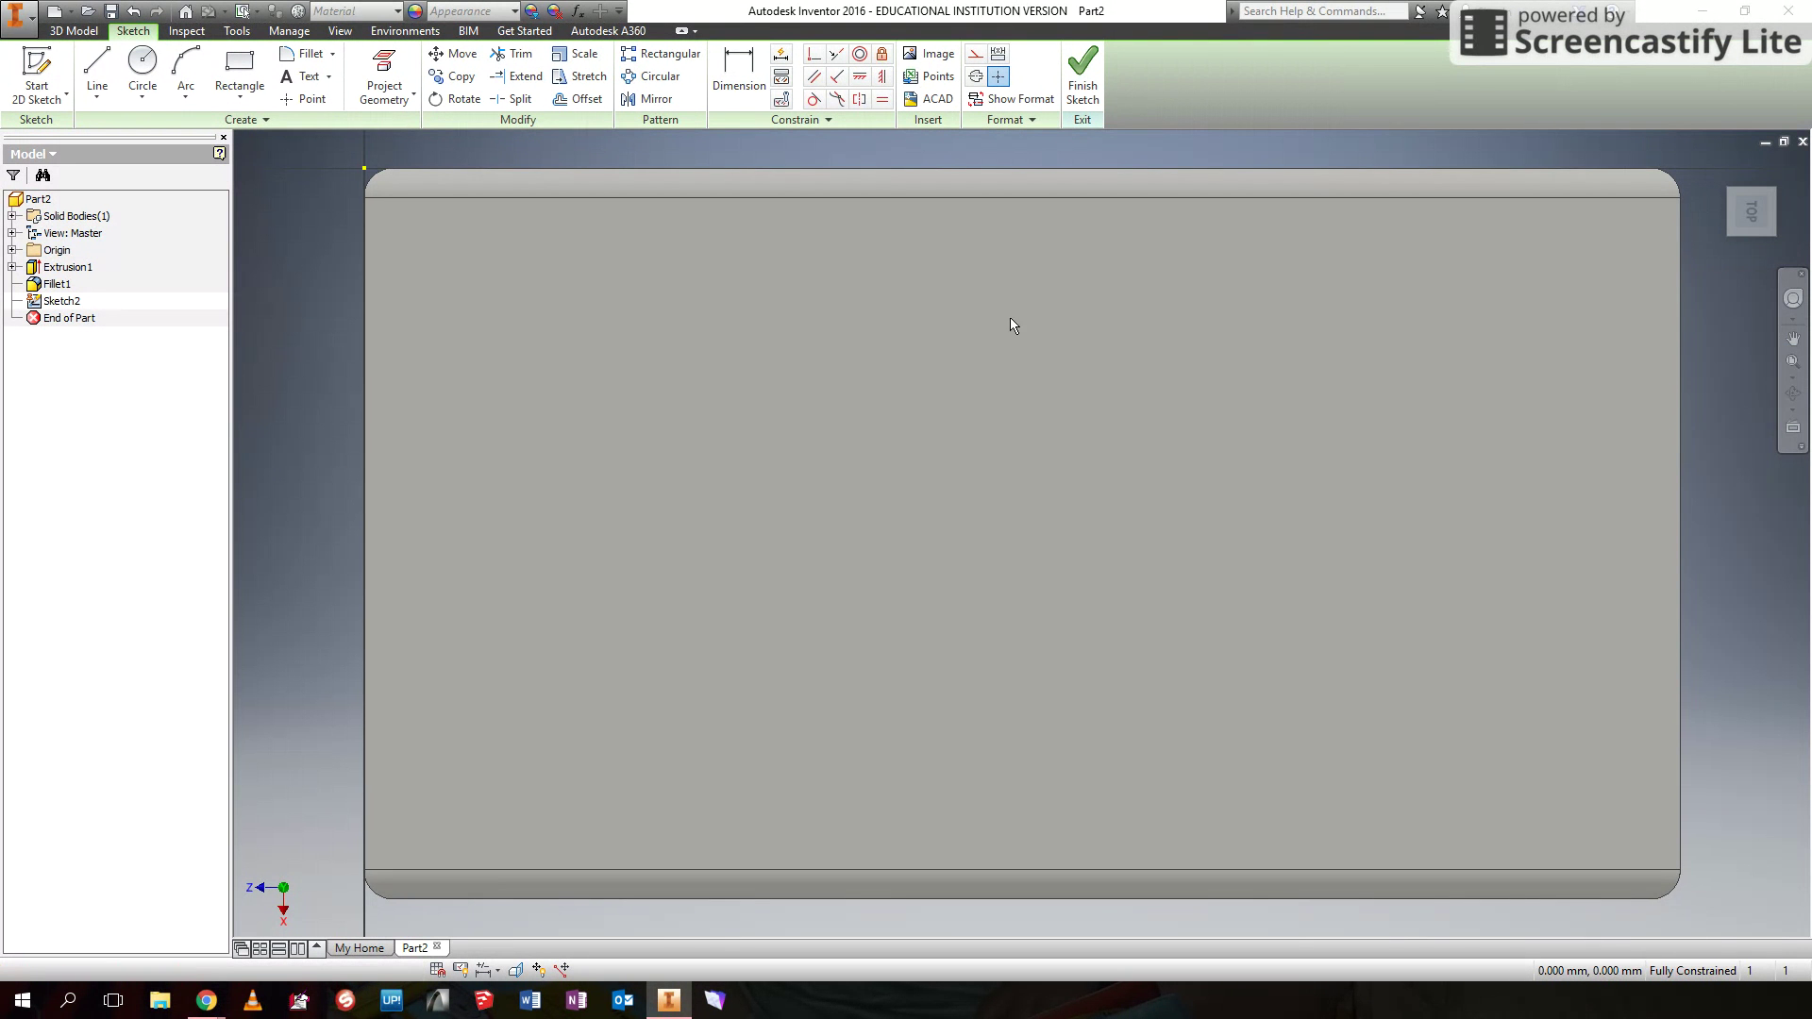
click(240, 70)
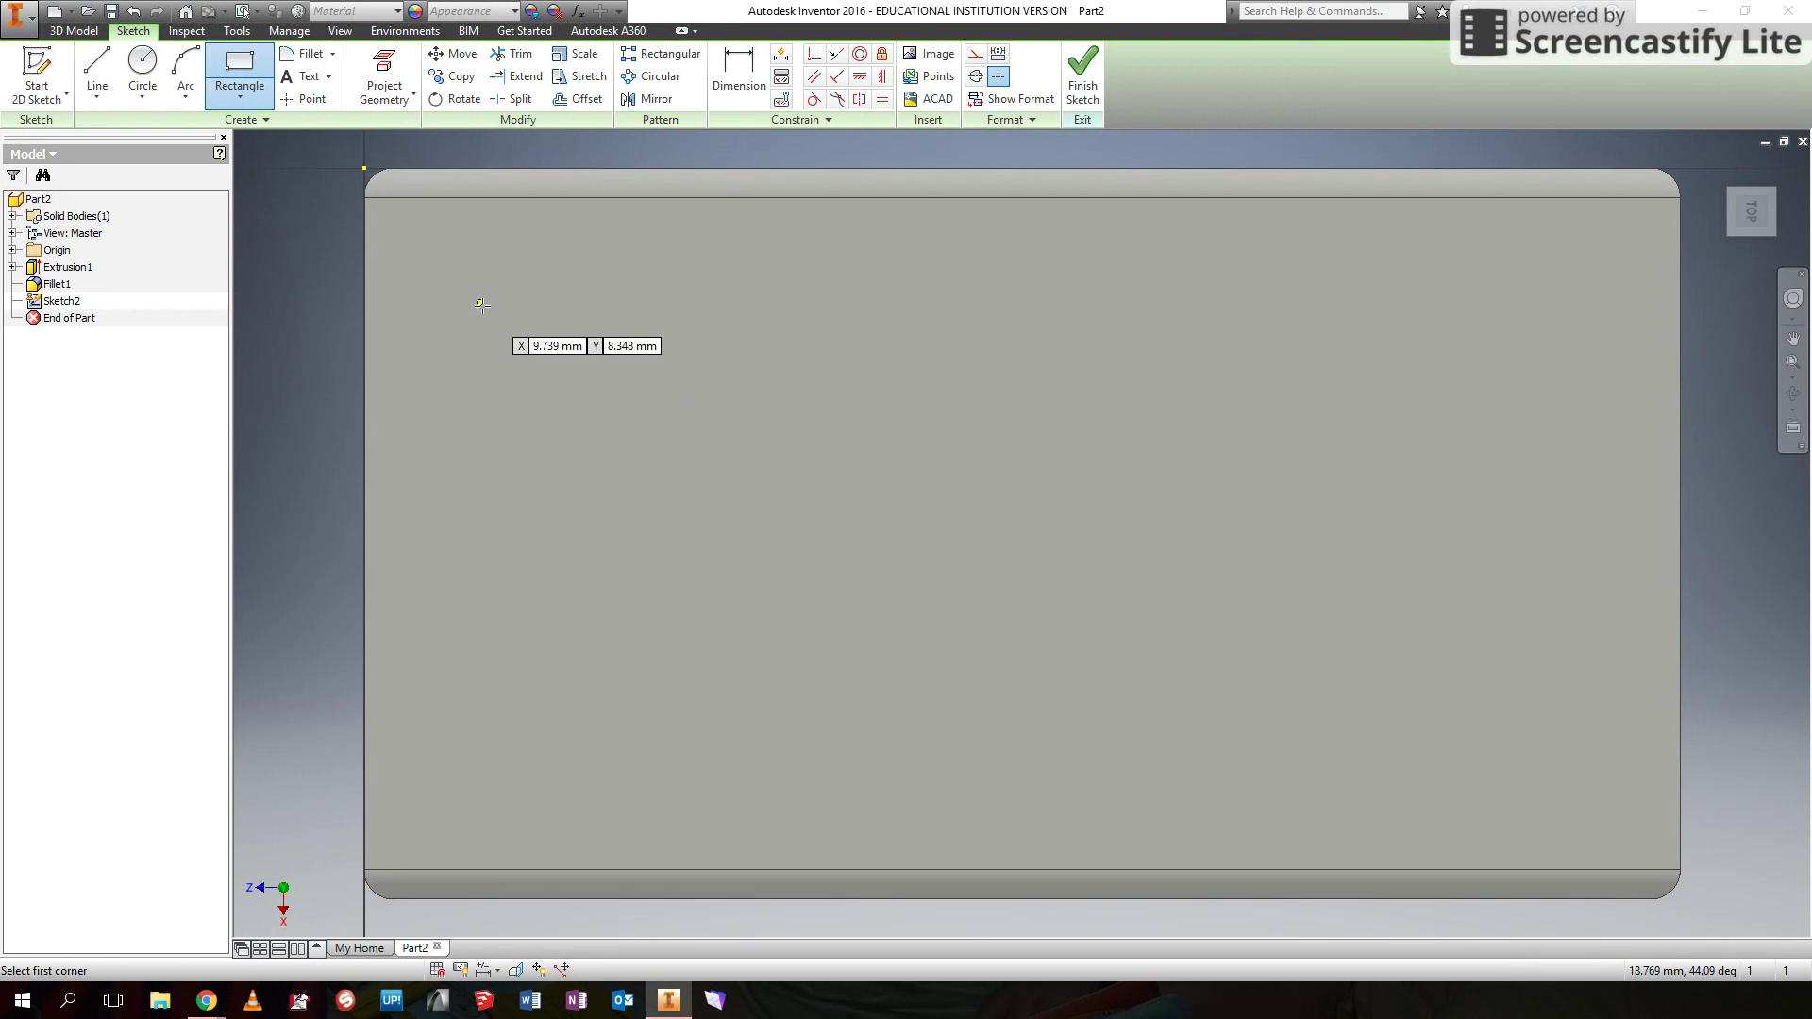
click(454, 278)
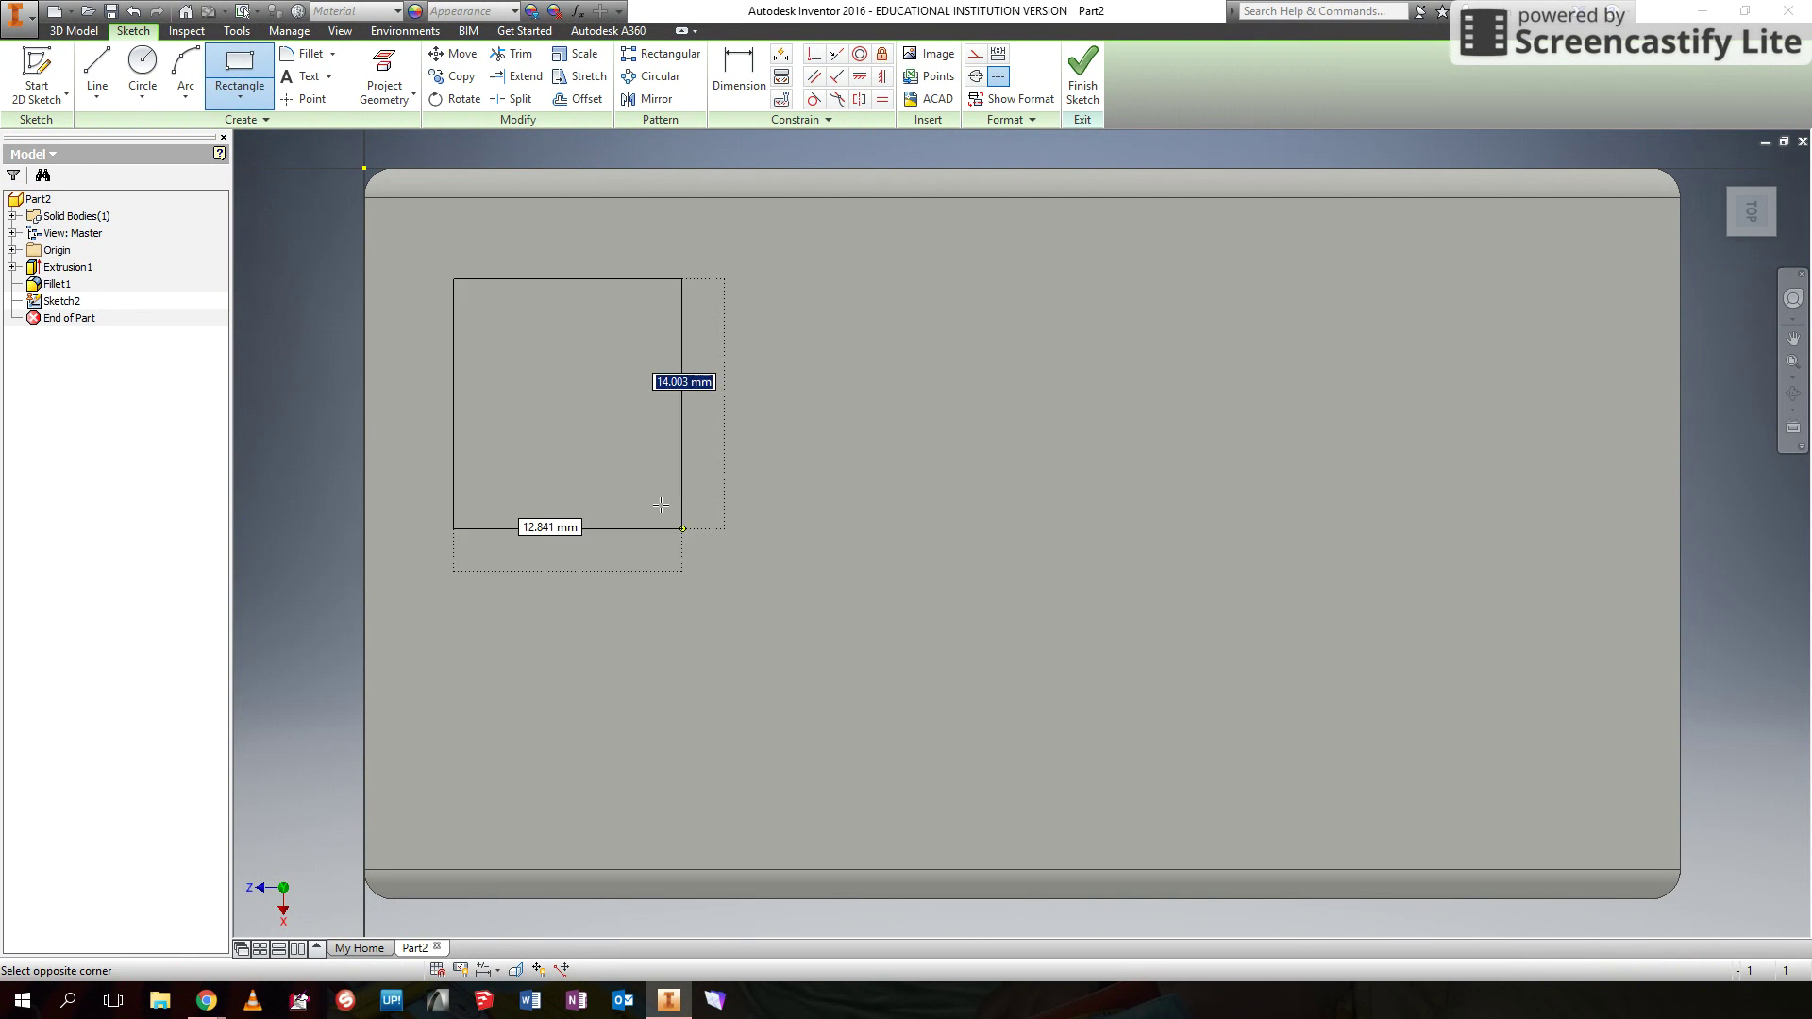
click(1035, 780)
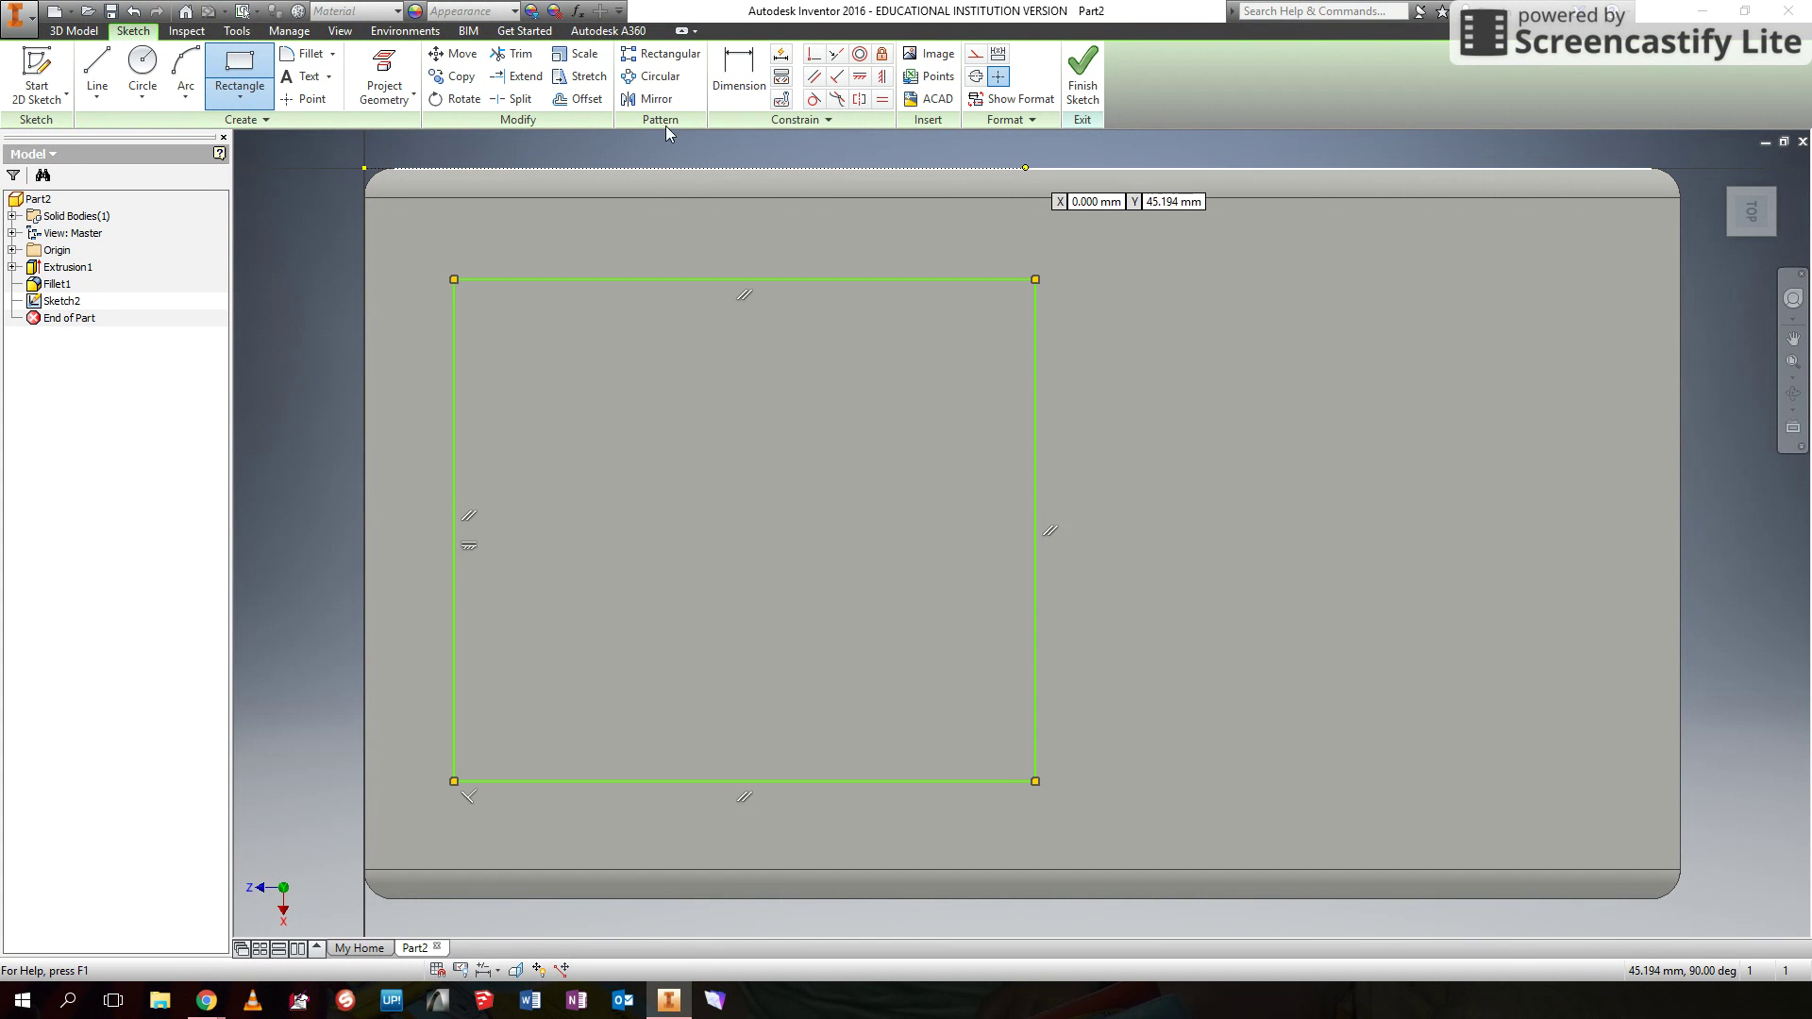
click(719, 86)
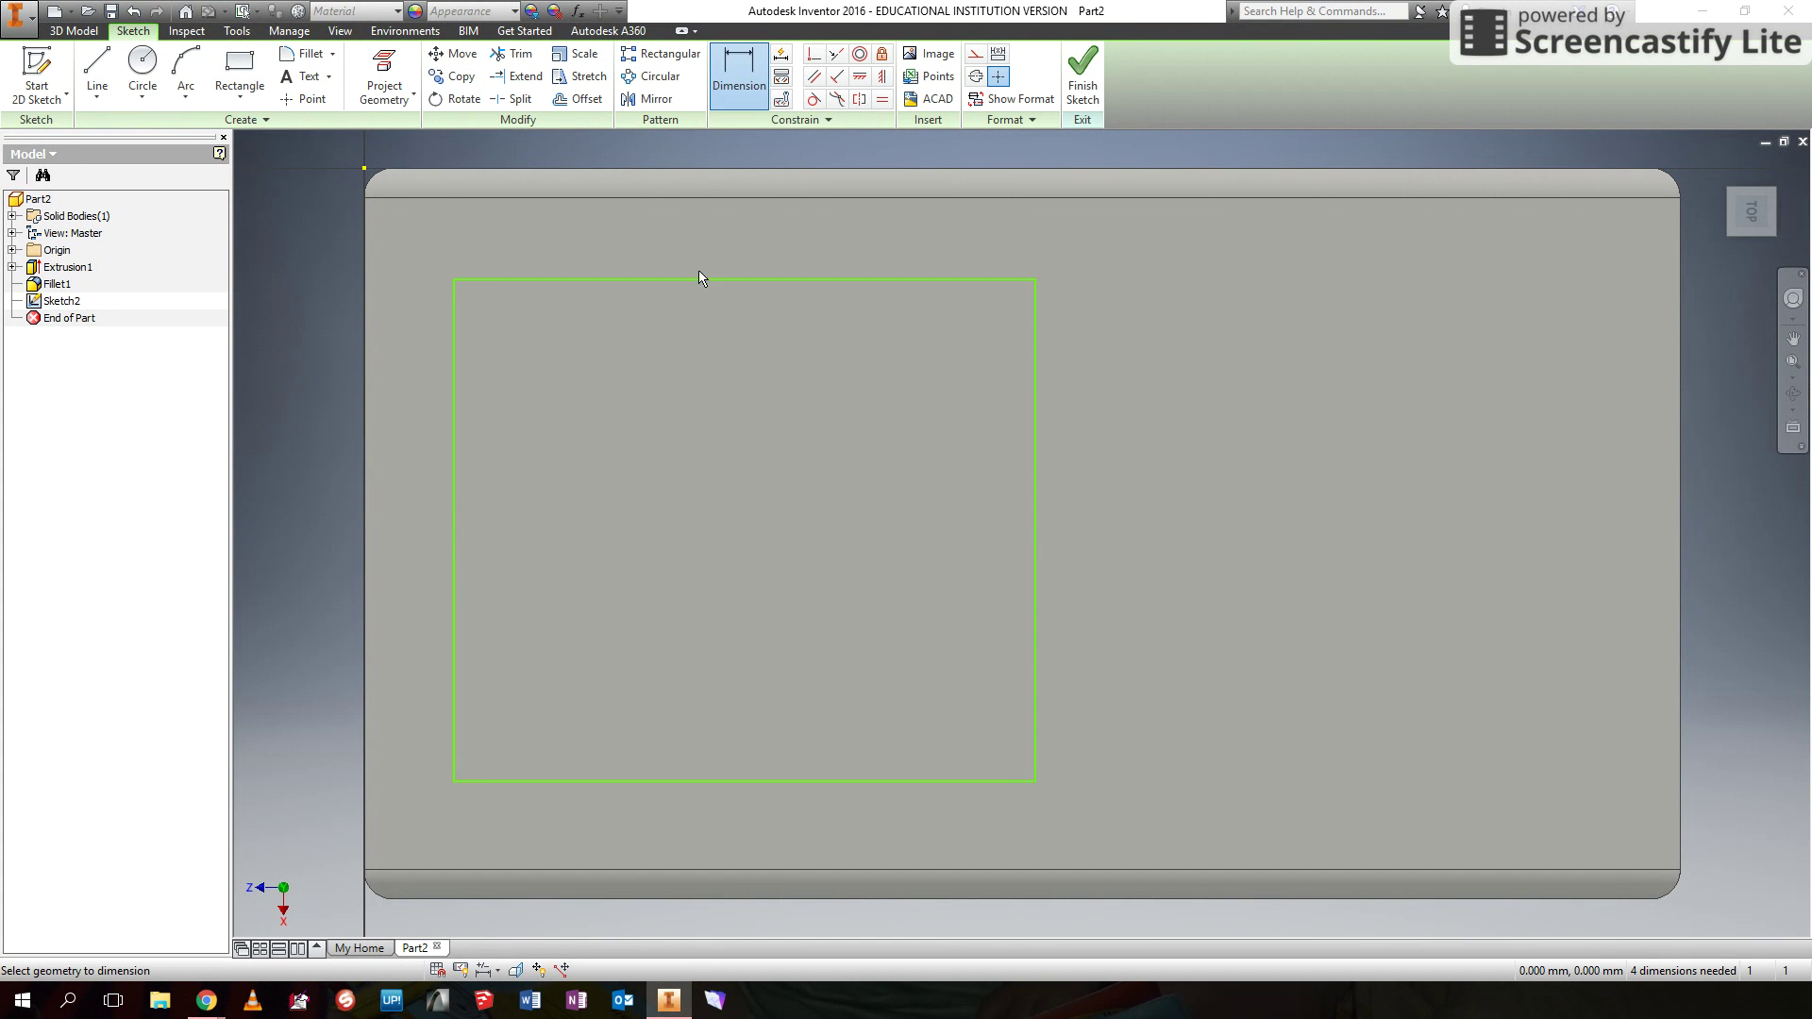
- Dimension the pocket rectangle 40 mm high and 50 mm wide
click(455, 387)
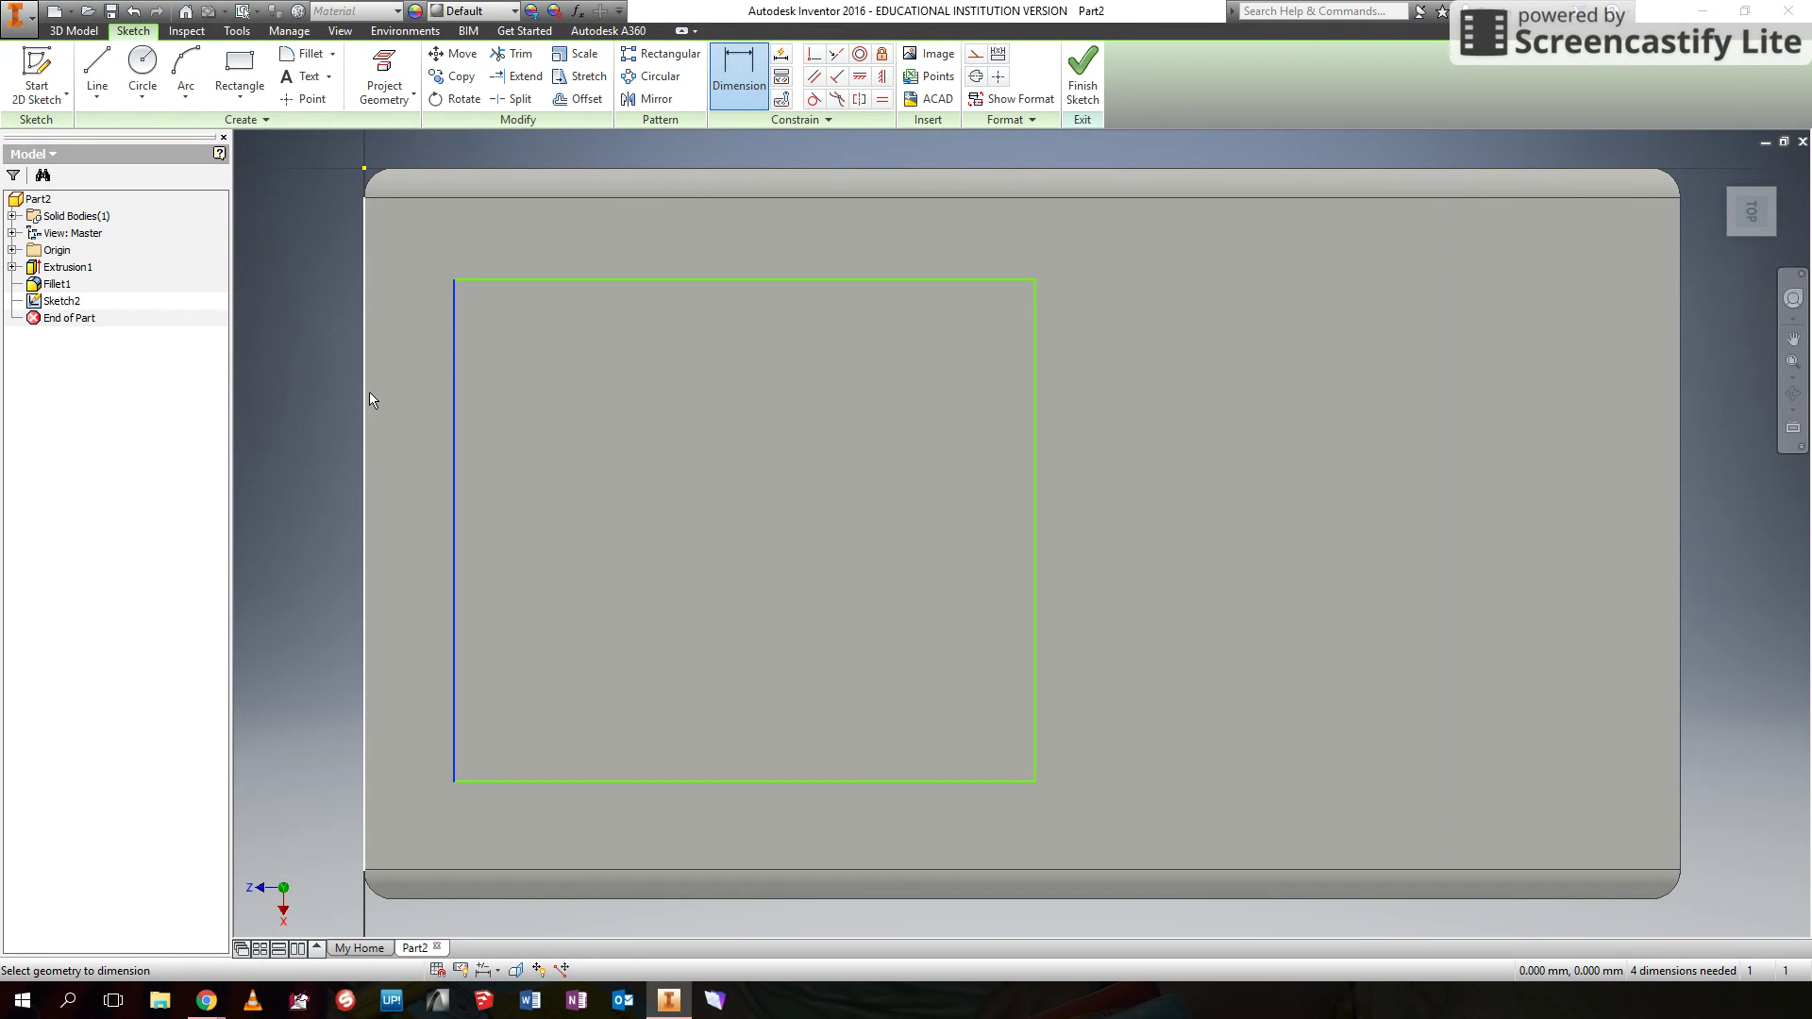
click(417, 378)
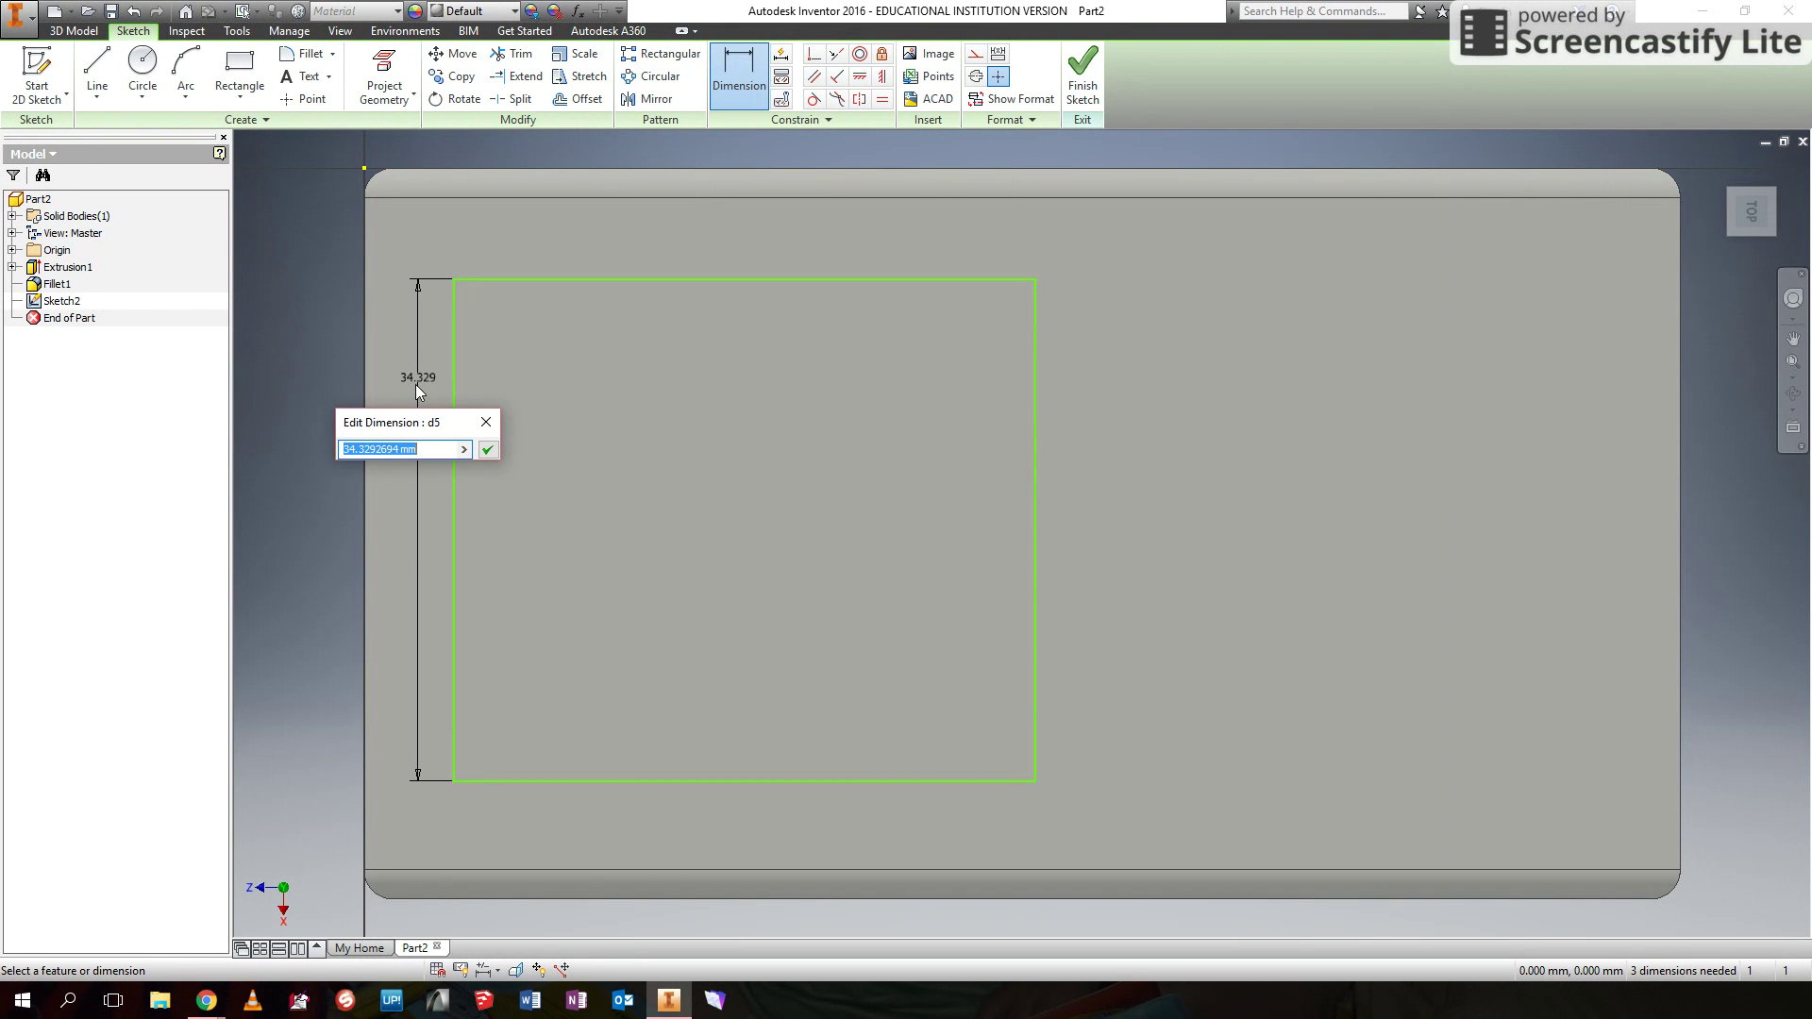
text(40)
key(Return)
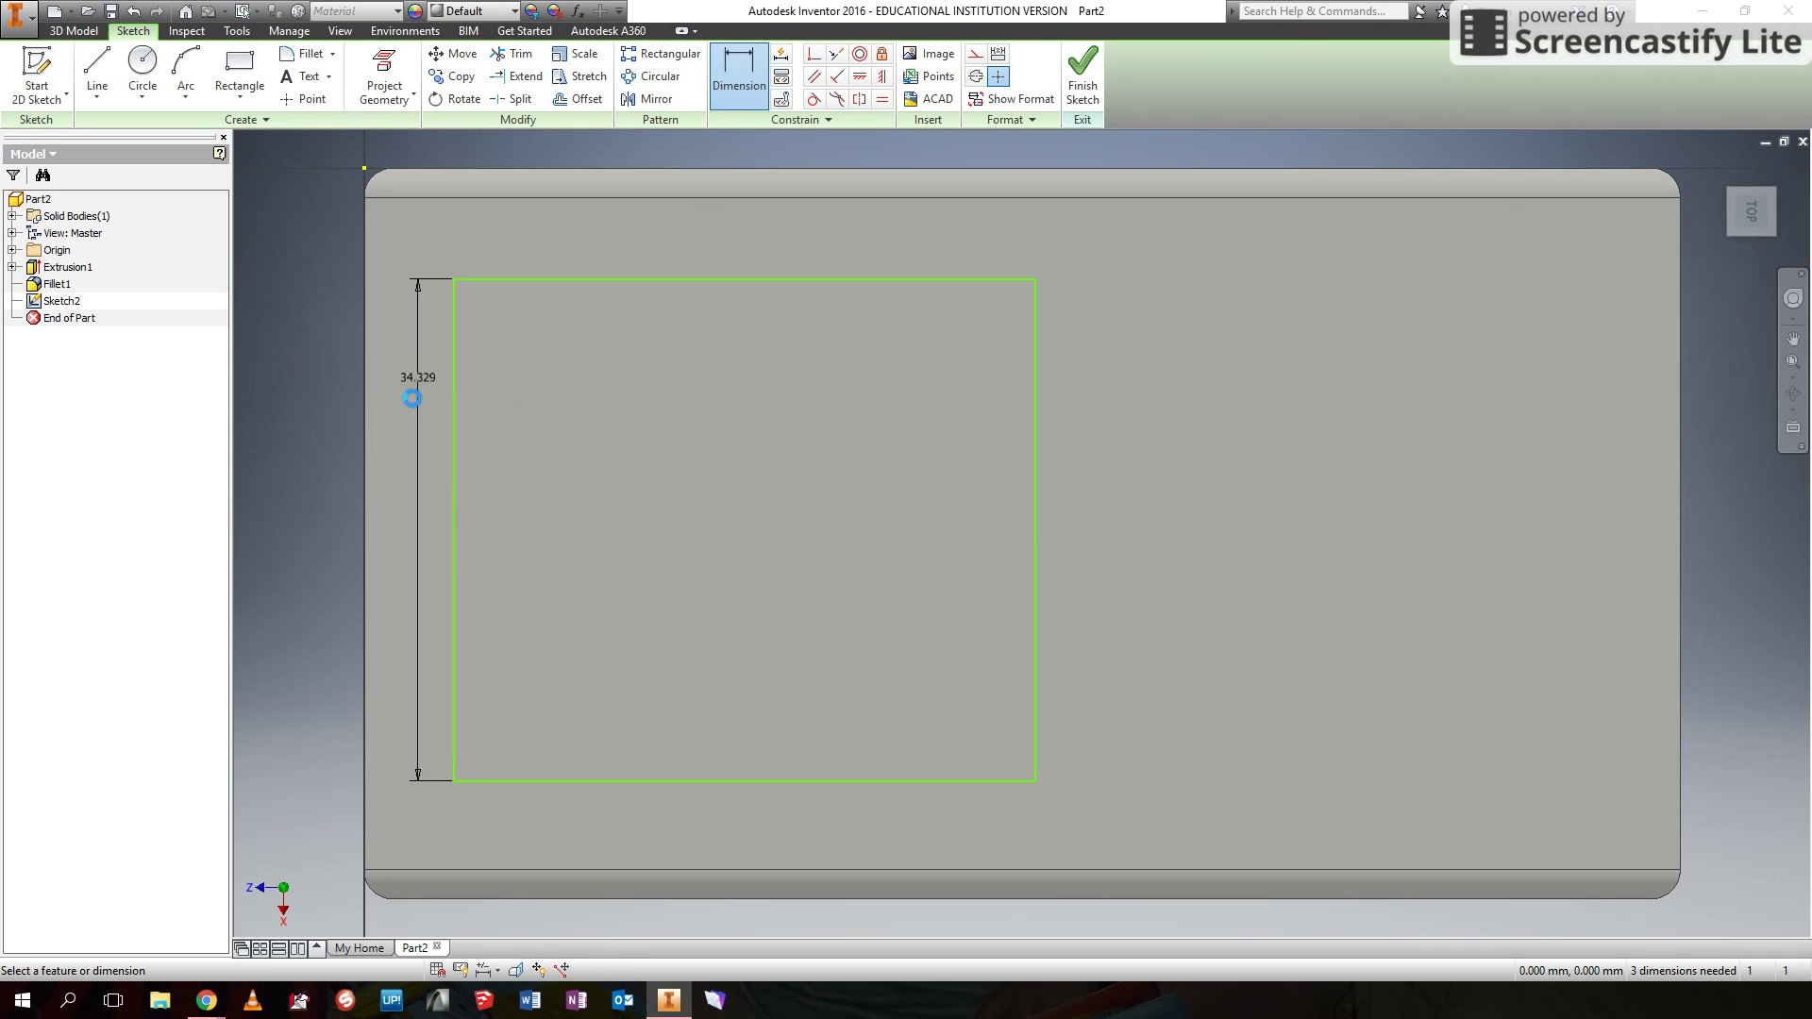
click(660, 298)
click(671, 240)
text(50)
key(Return)
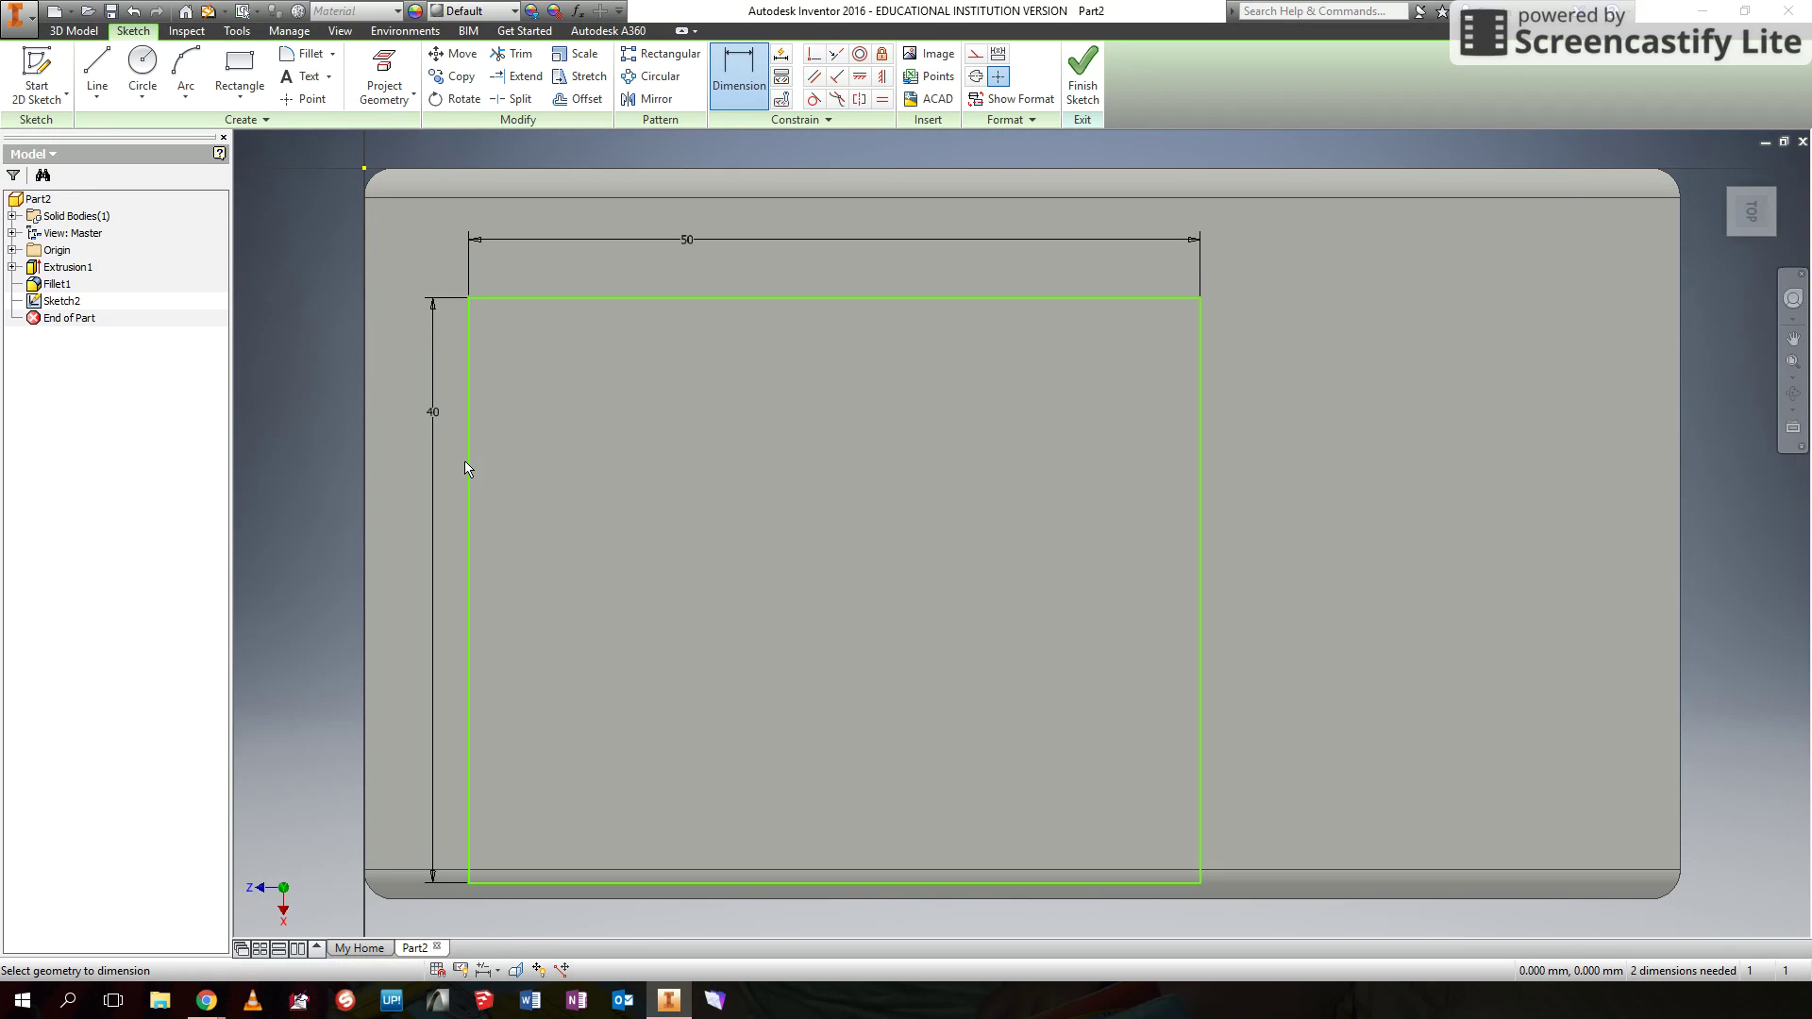
- Offset the rectangle 5 mm from the slab's left and top edges and finish the sketch
click(468, 457)
click(366, 473)
click(389, 488)
text(5)
key(Return)
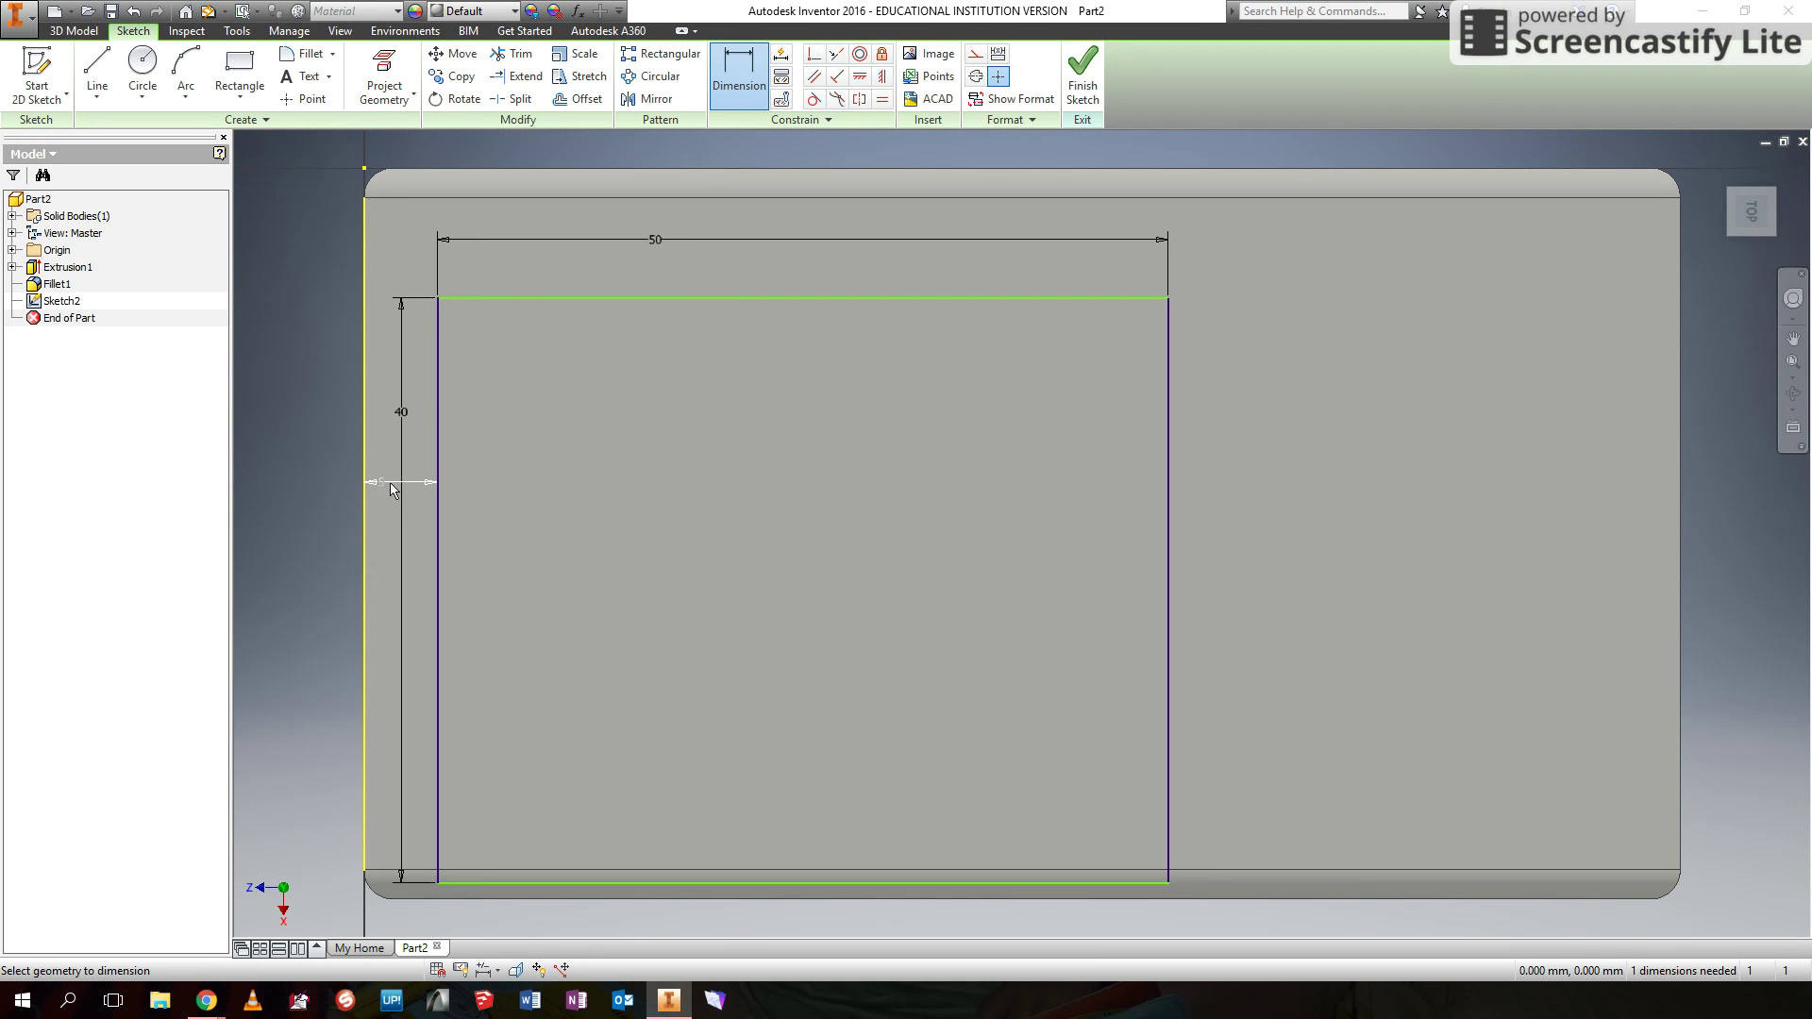
click(618, 299)
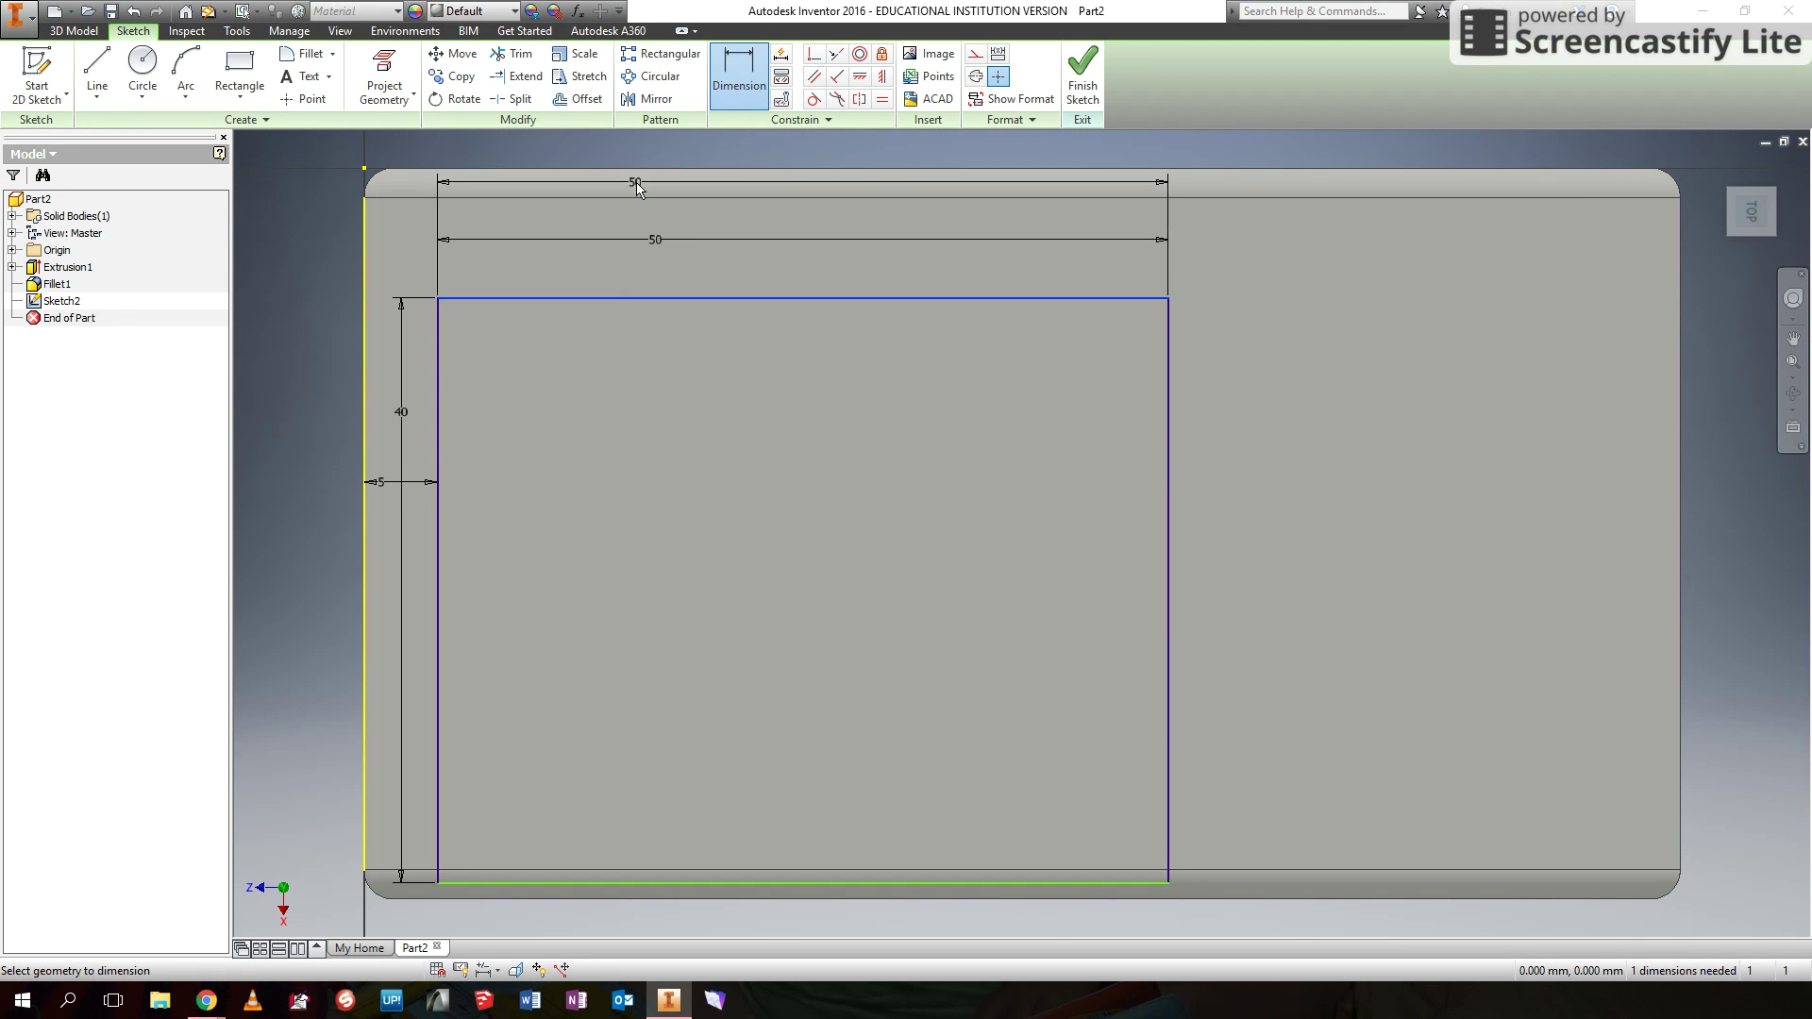
click(638, 169)
click(630, 260)
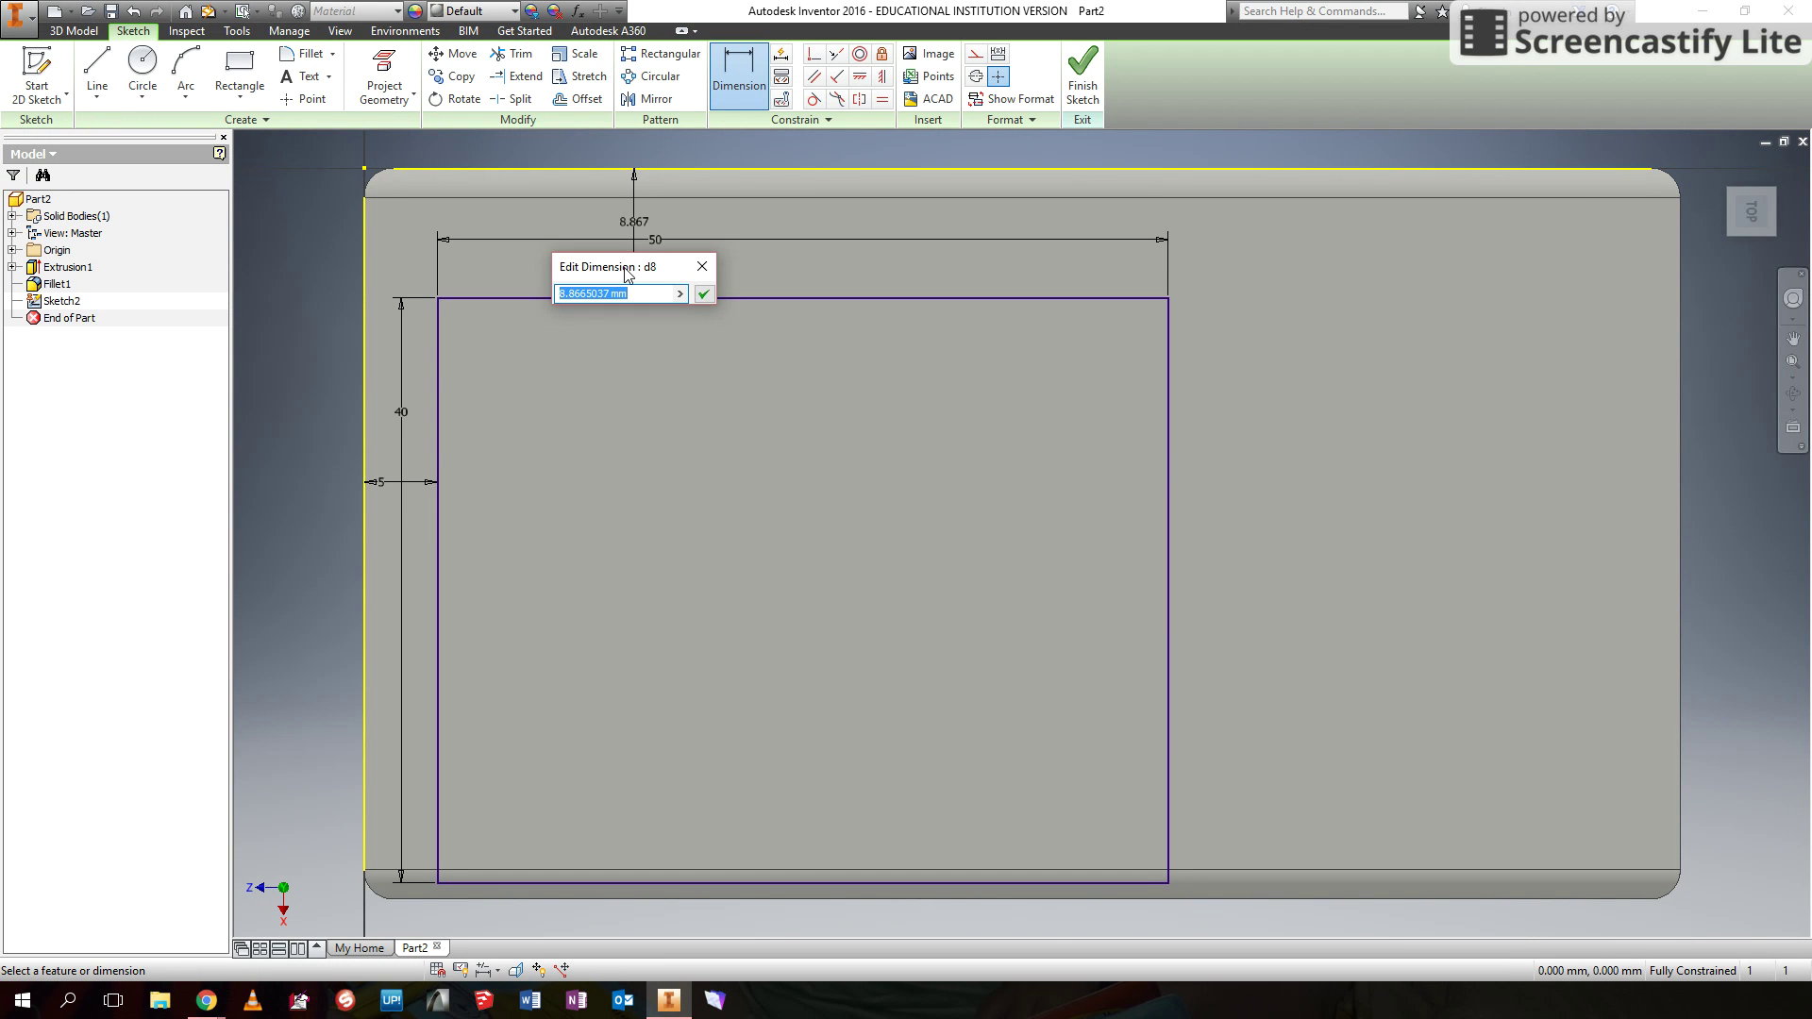
text(5)
click(703, 294)
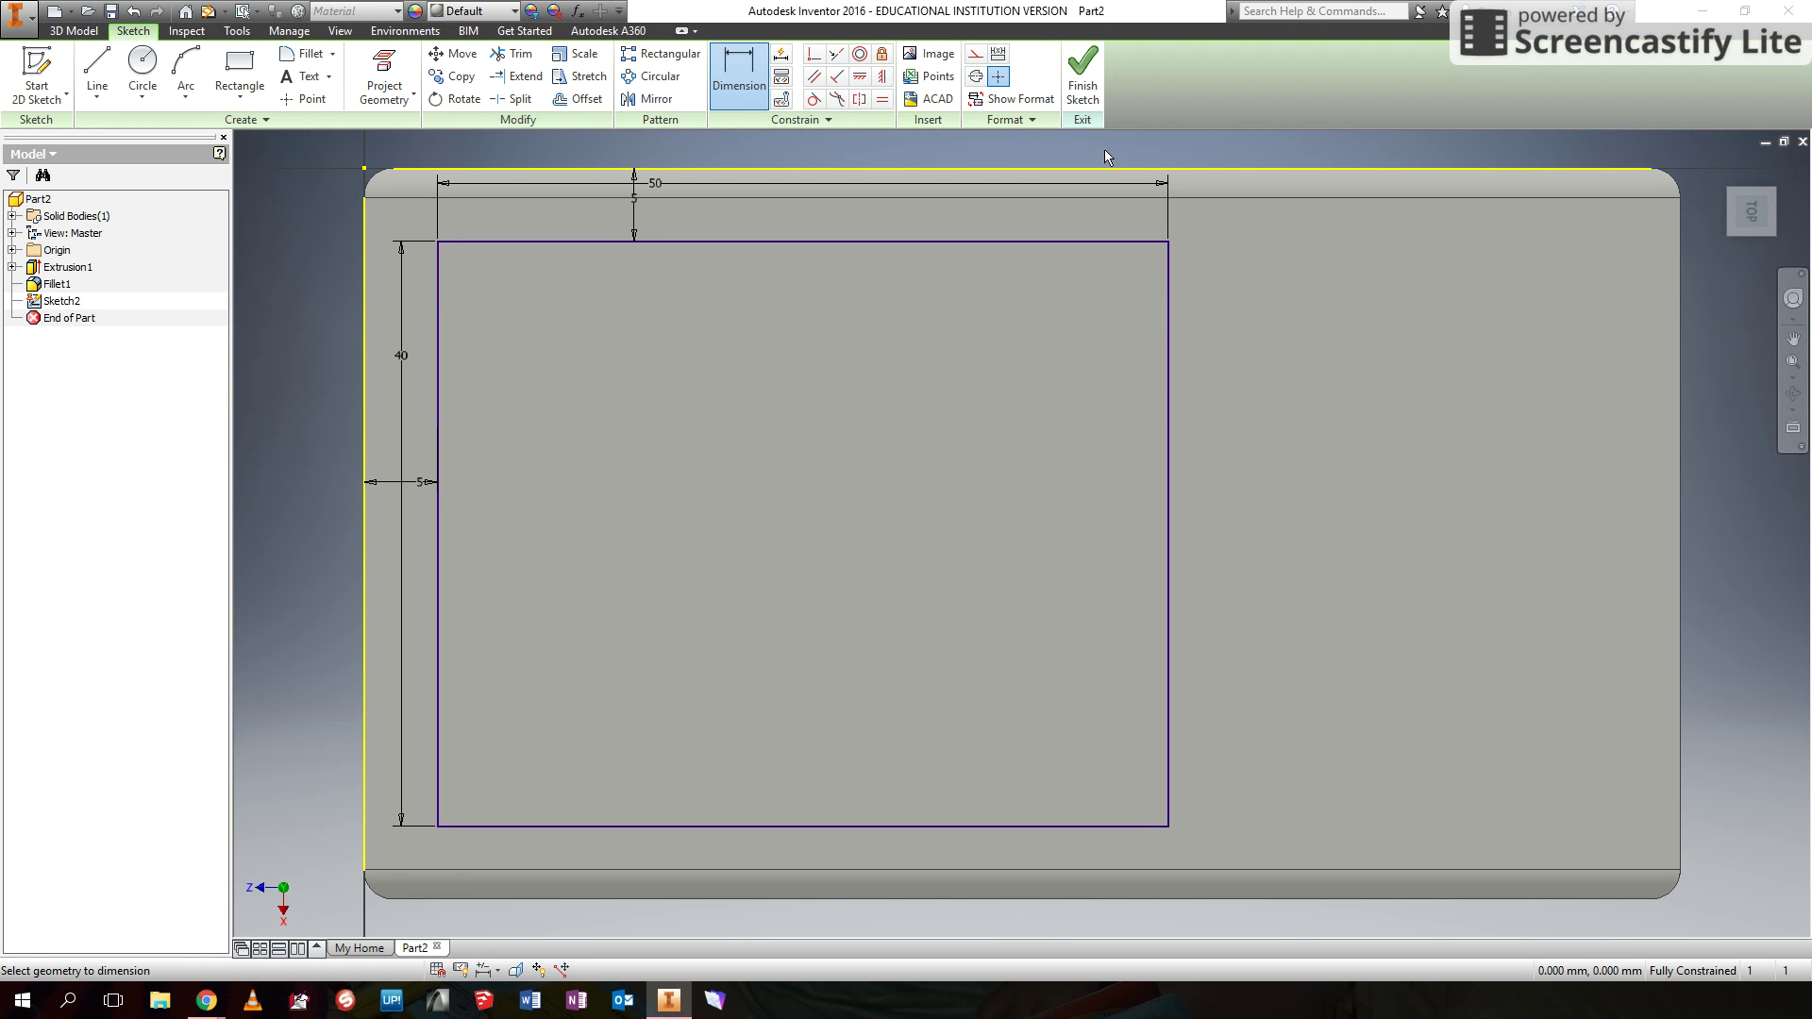
click(1081, 93)
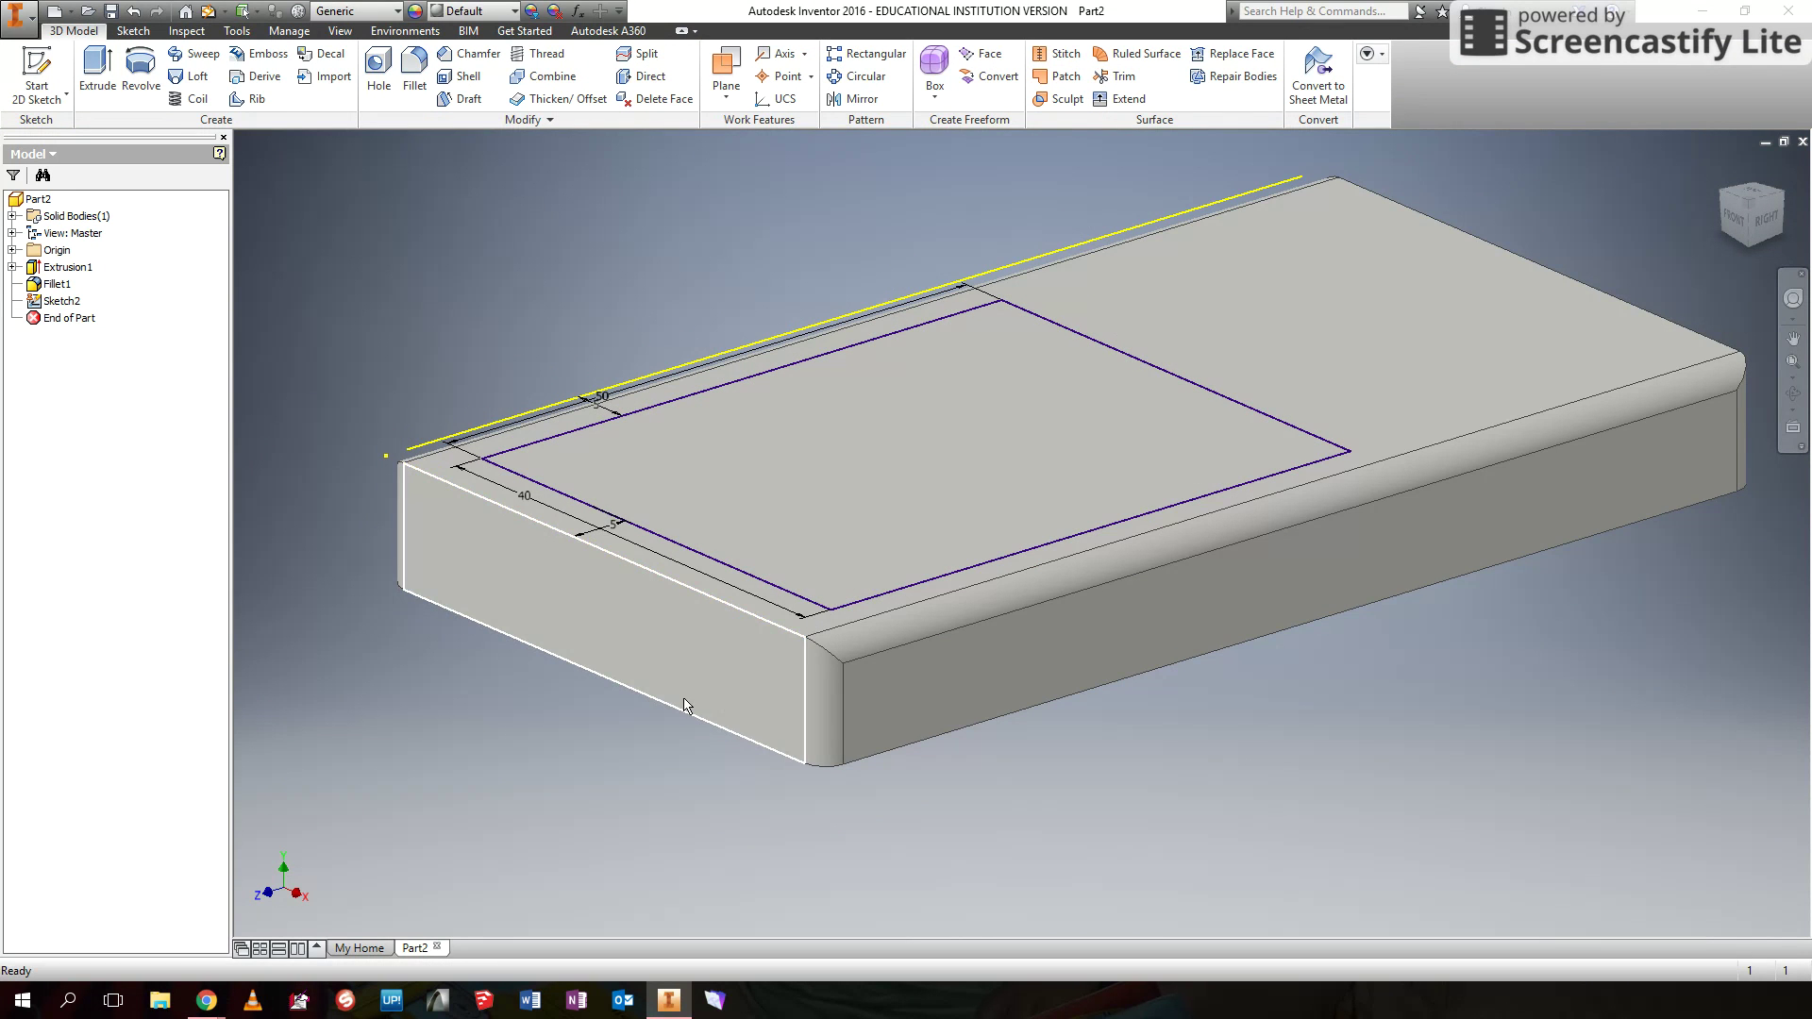
- Cut the rectangle 1 mm deep into the top face, then view it isometrically
click(684, 585)
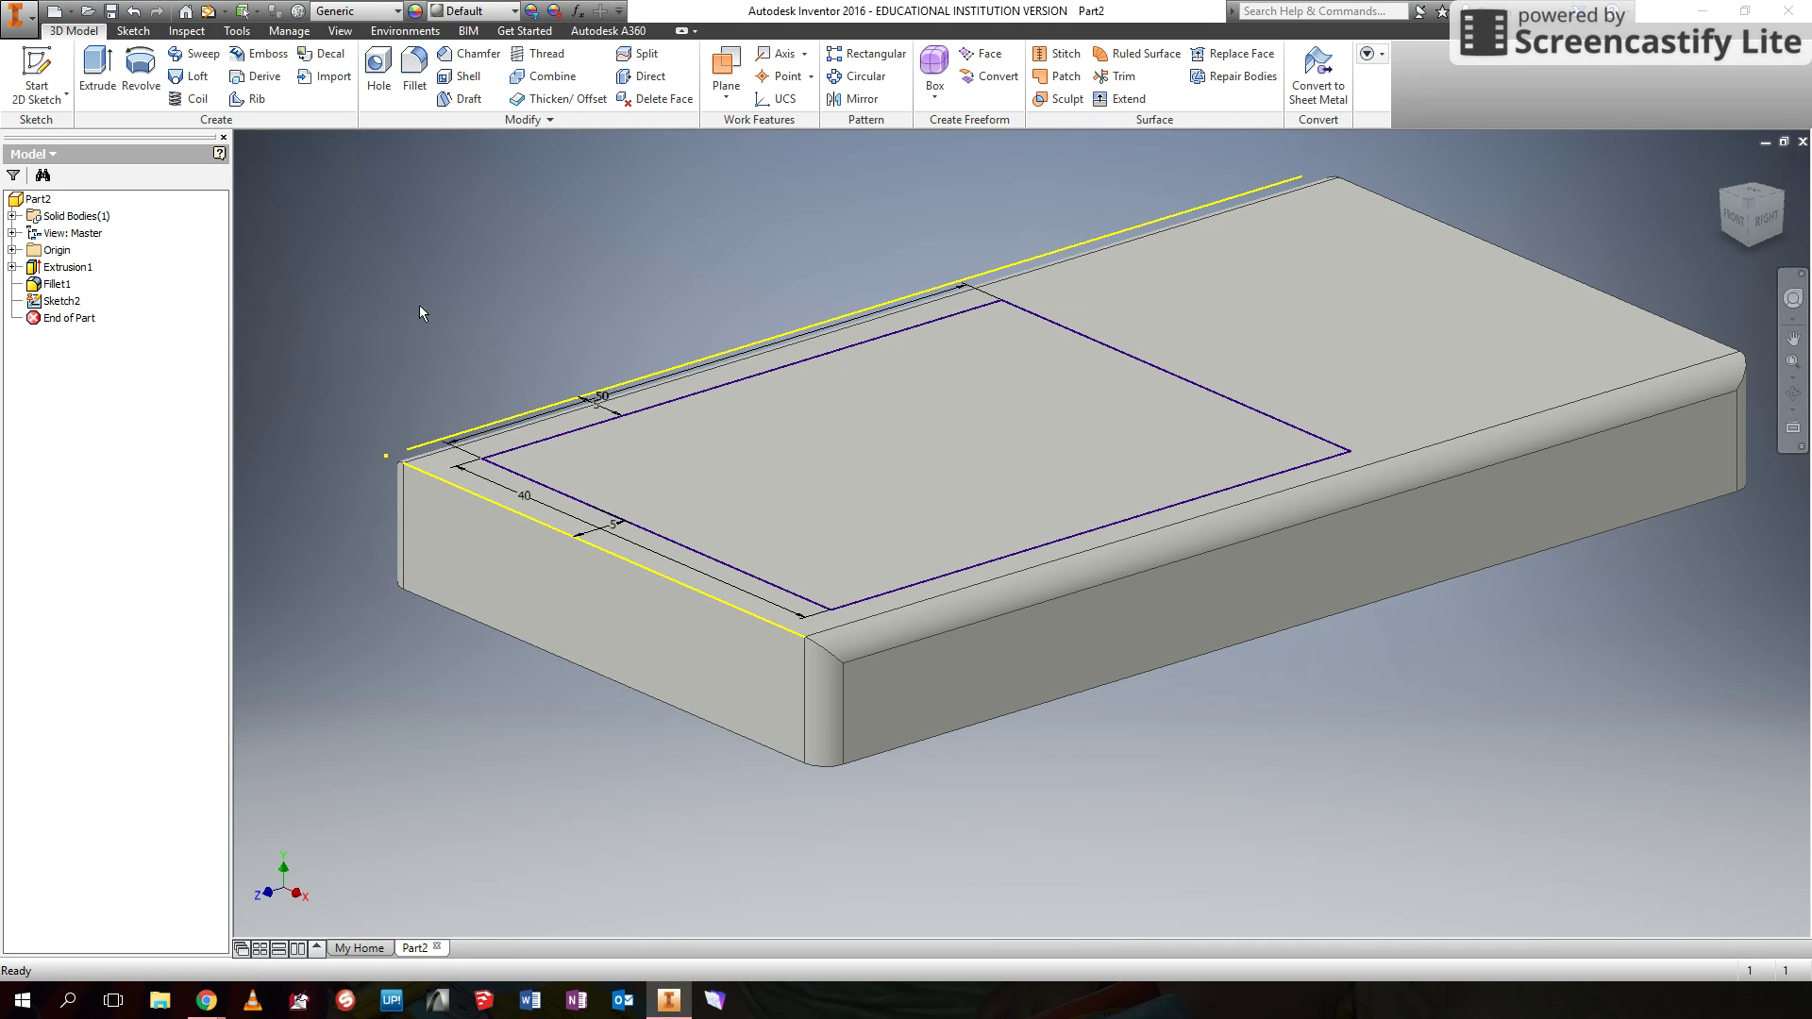
click(91, 78)
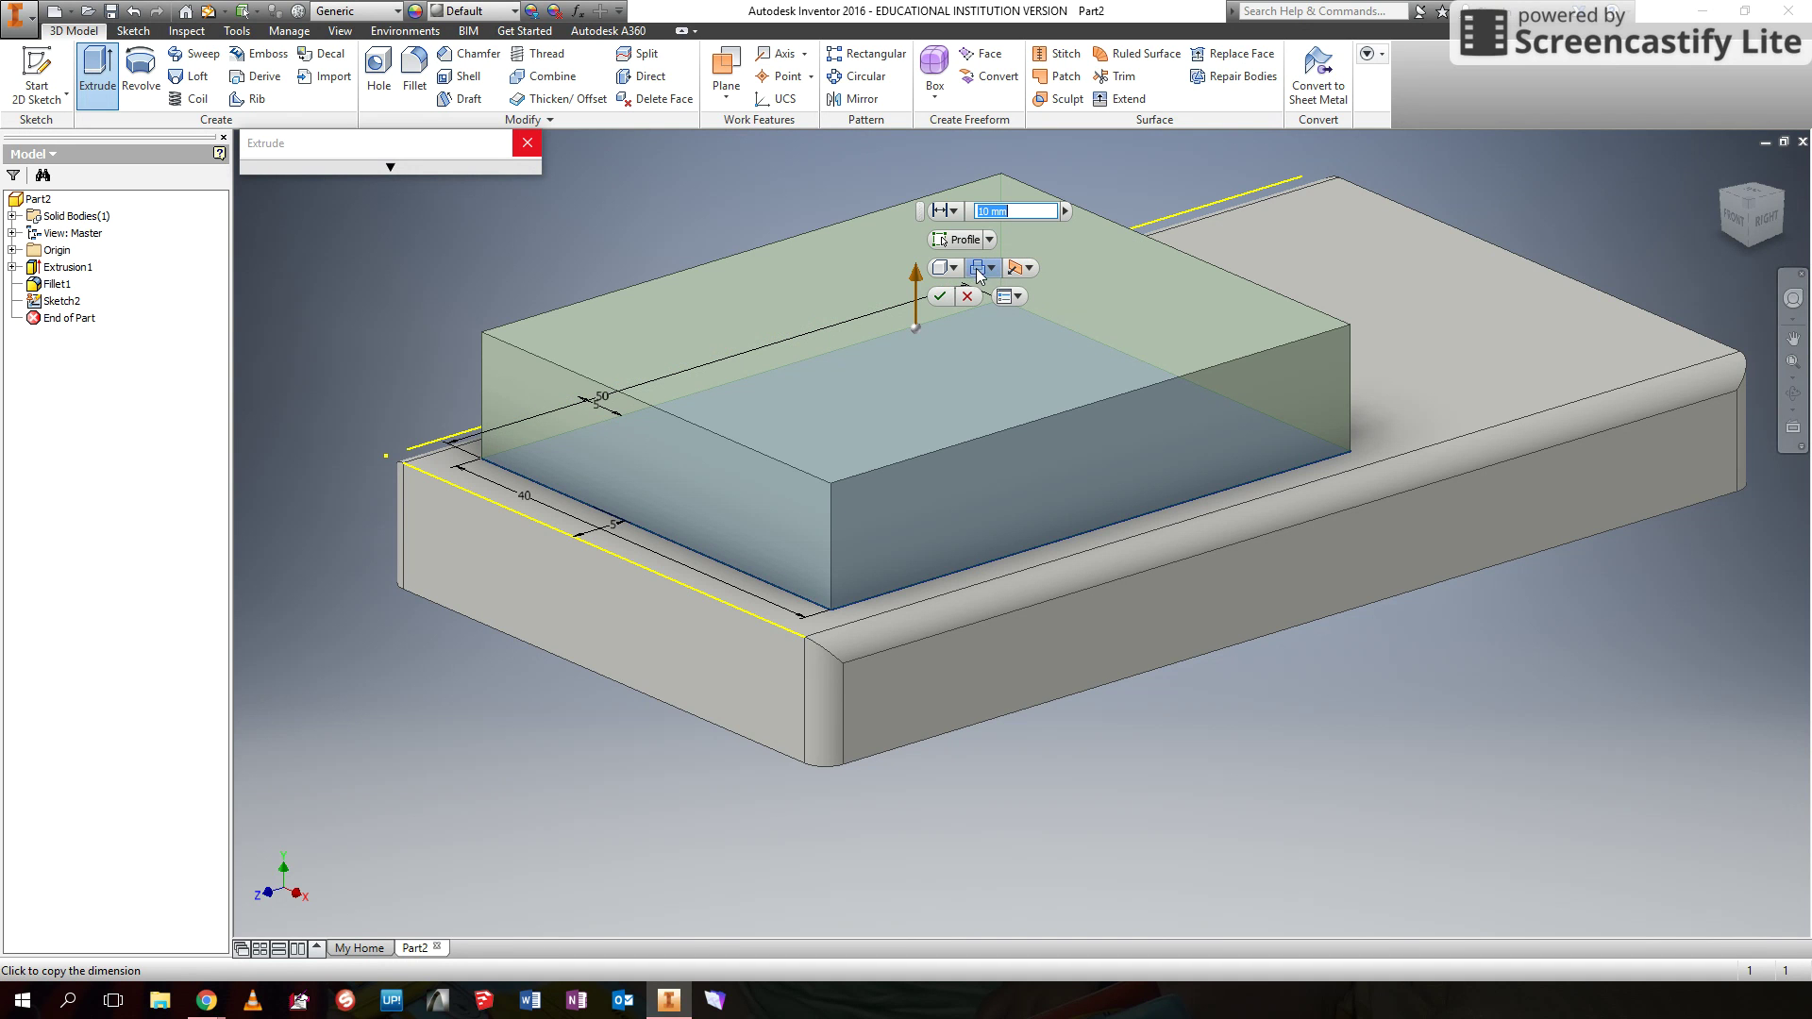
click(977, 268)
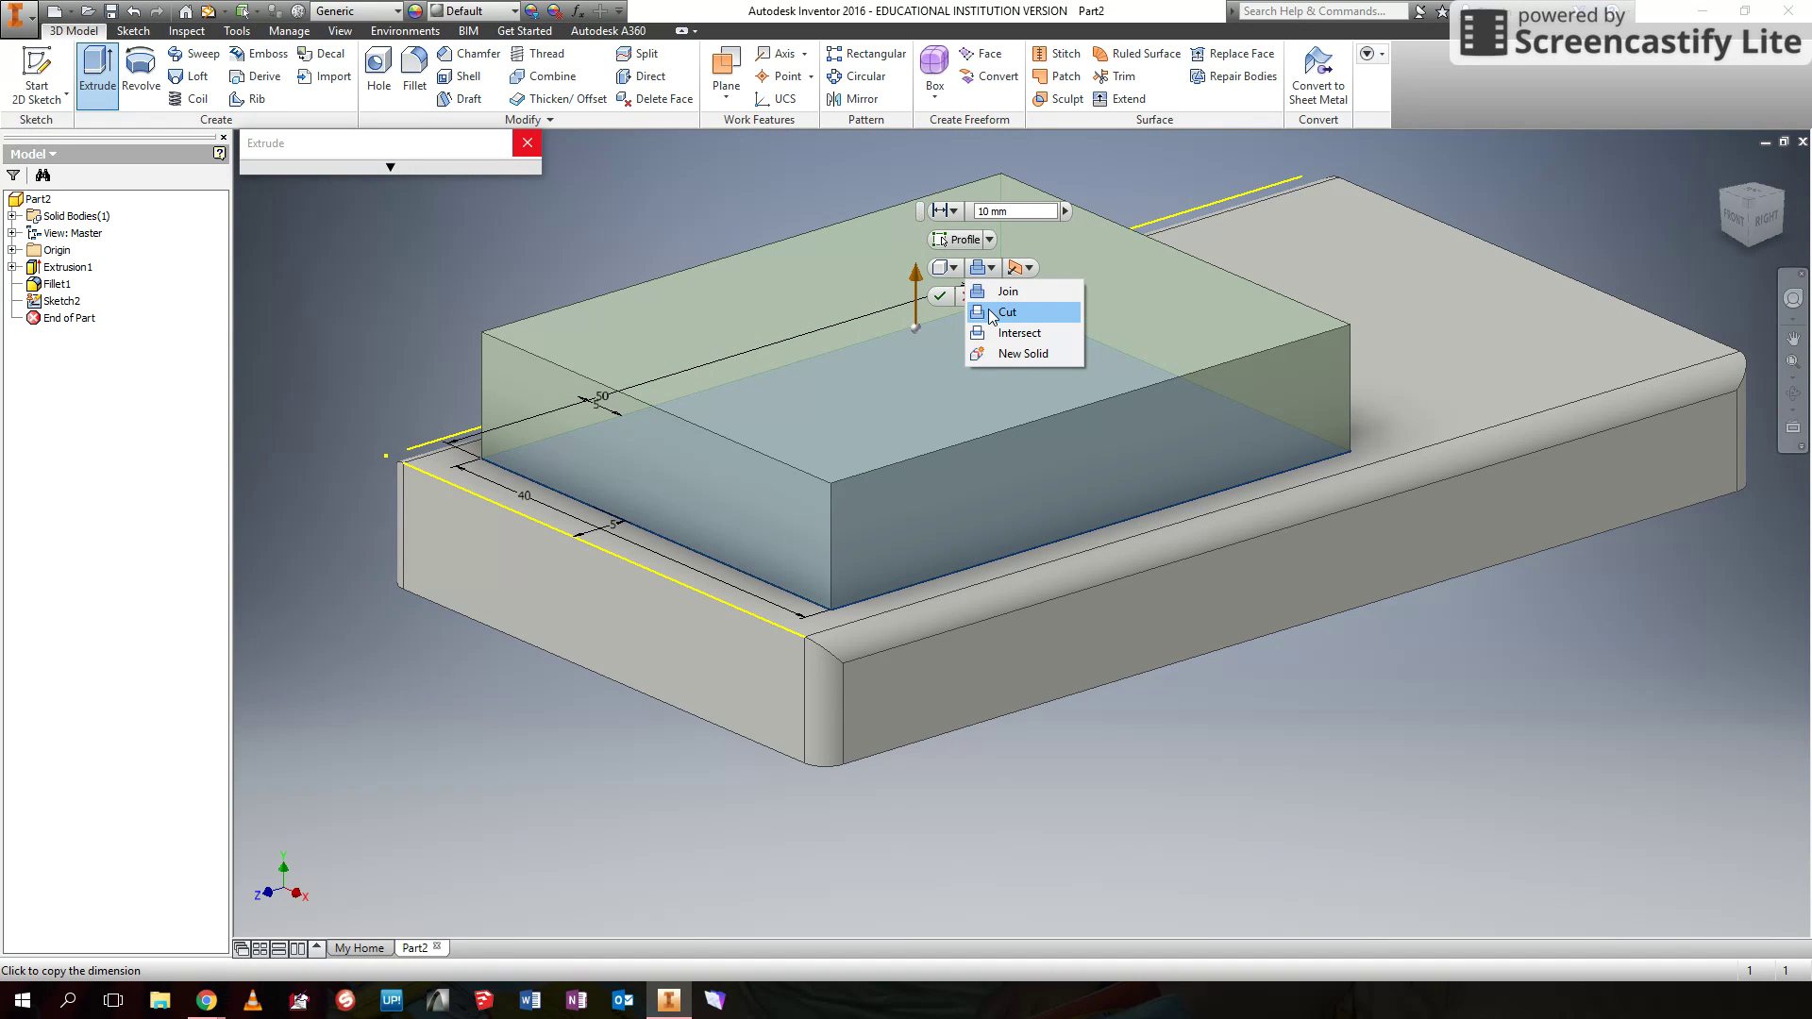
click(991, 312)
click(972, 211)
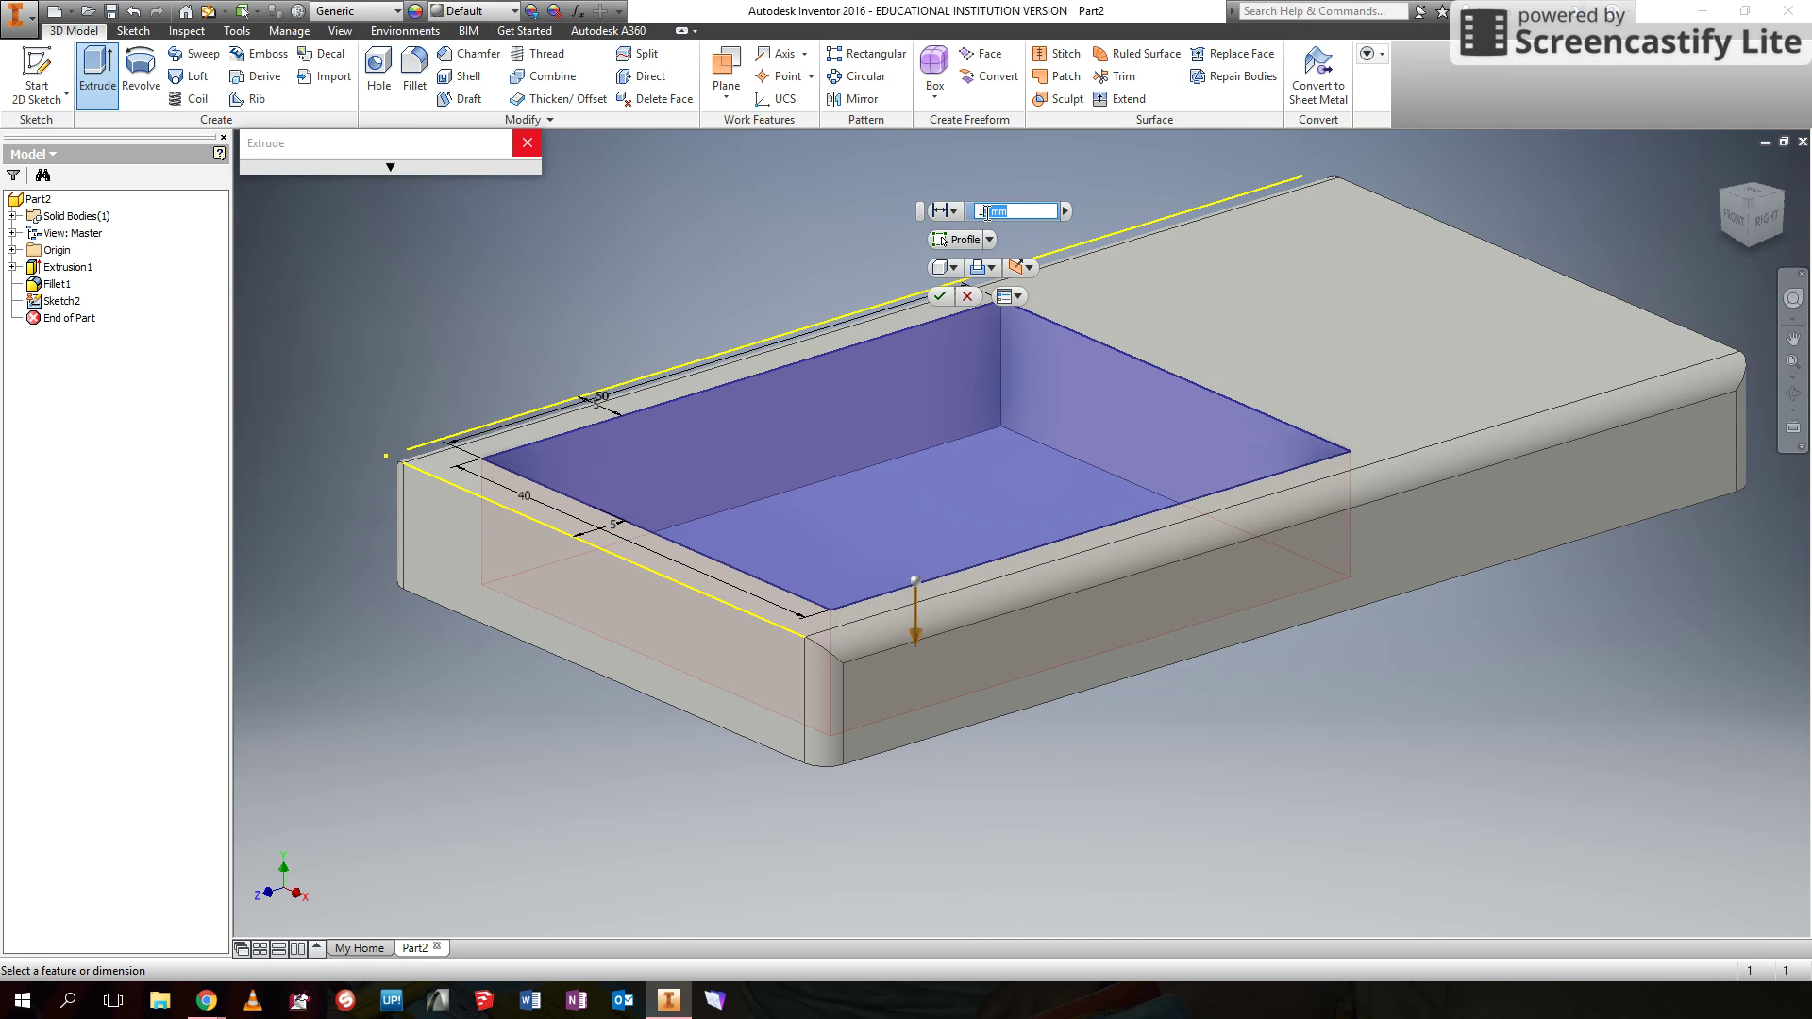
text(1)
click(948, 297)
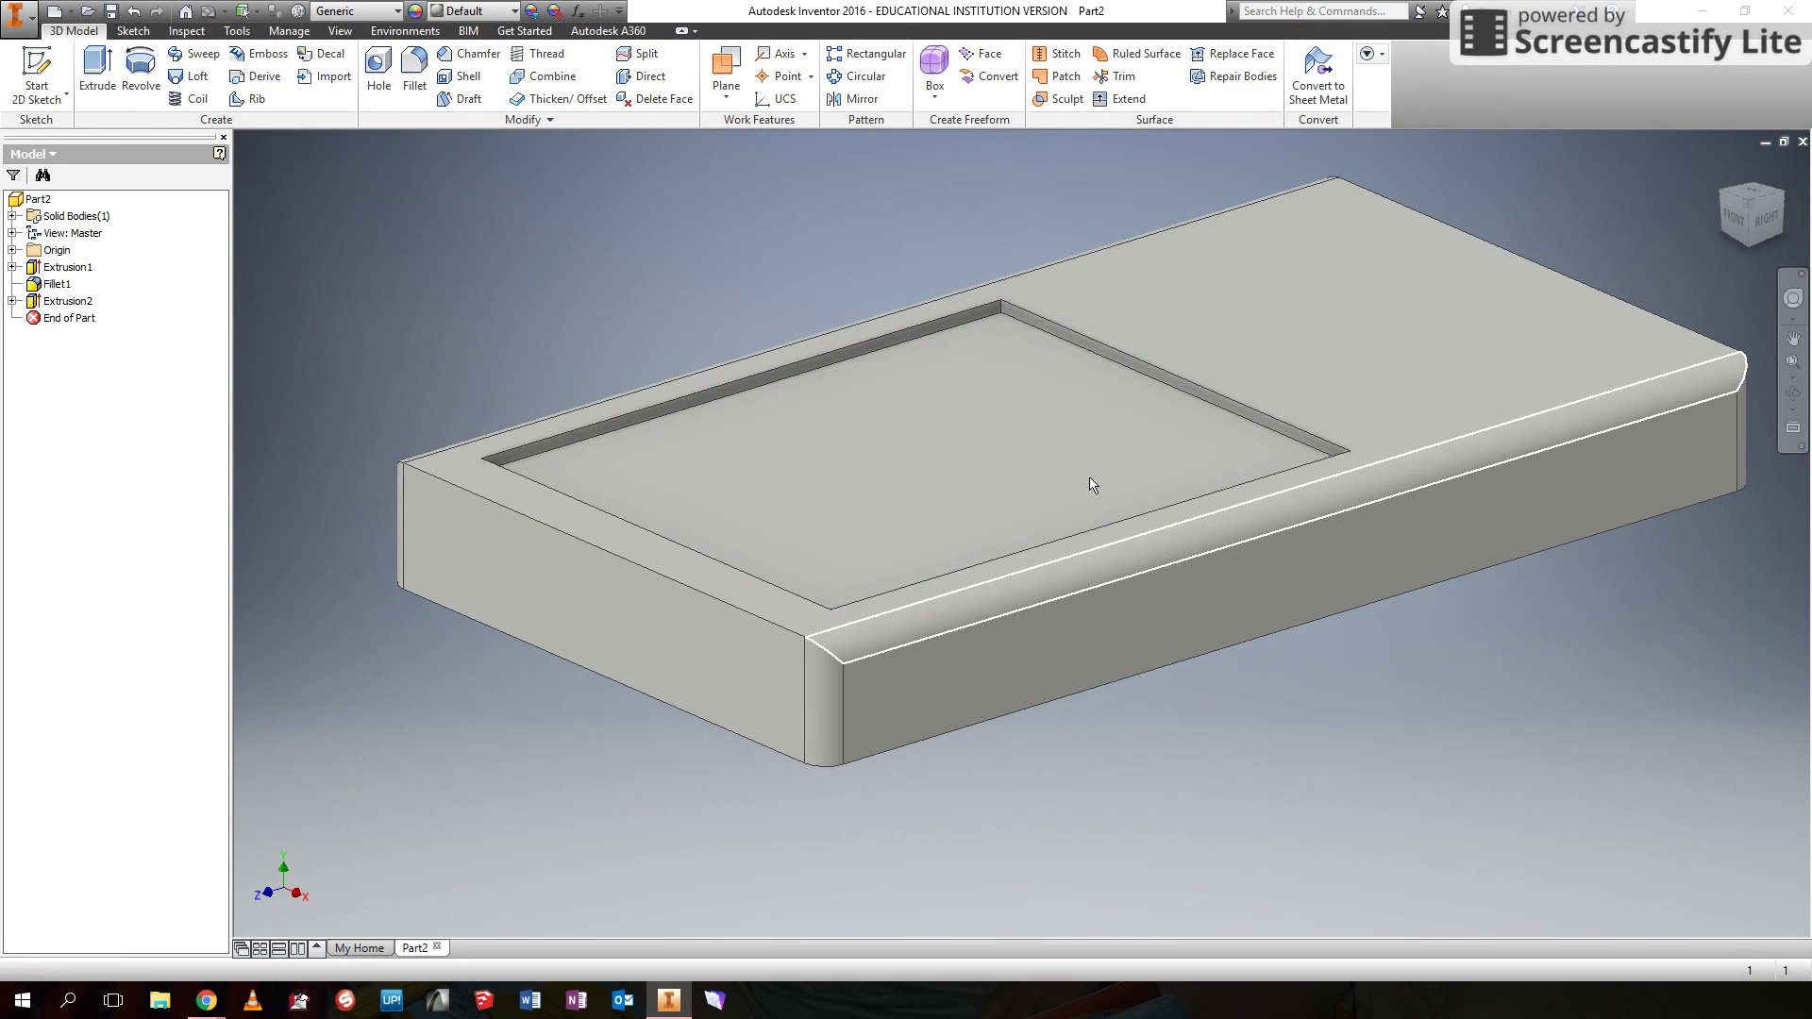
click(1781, 197)
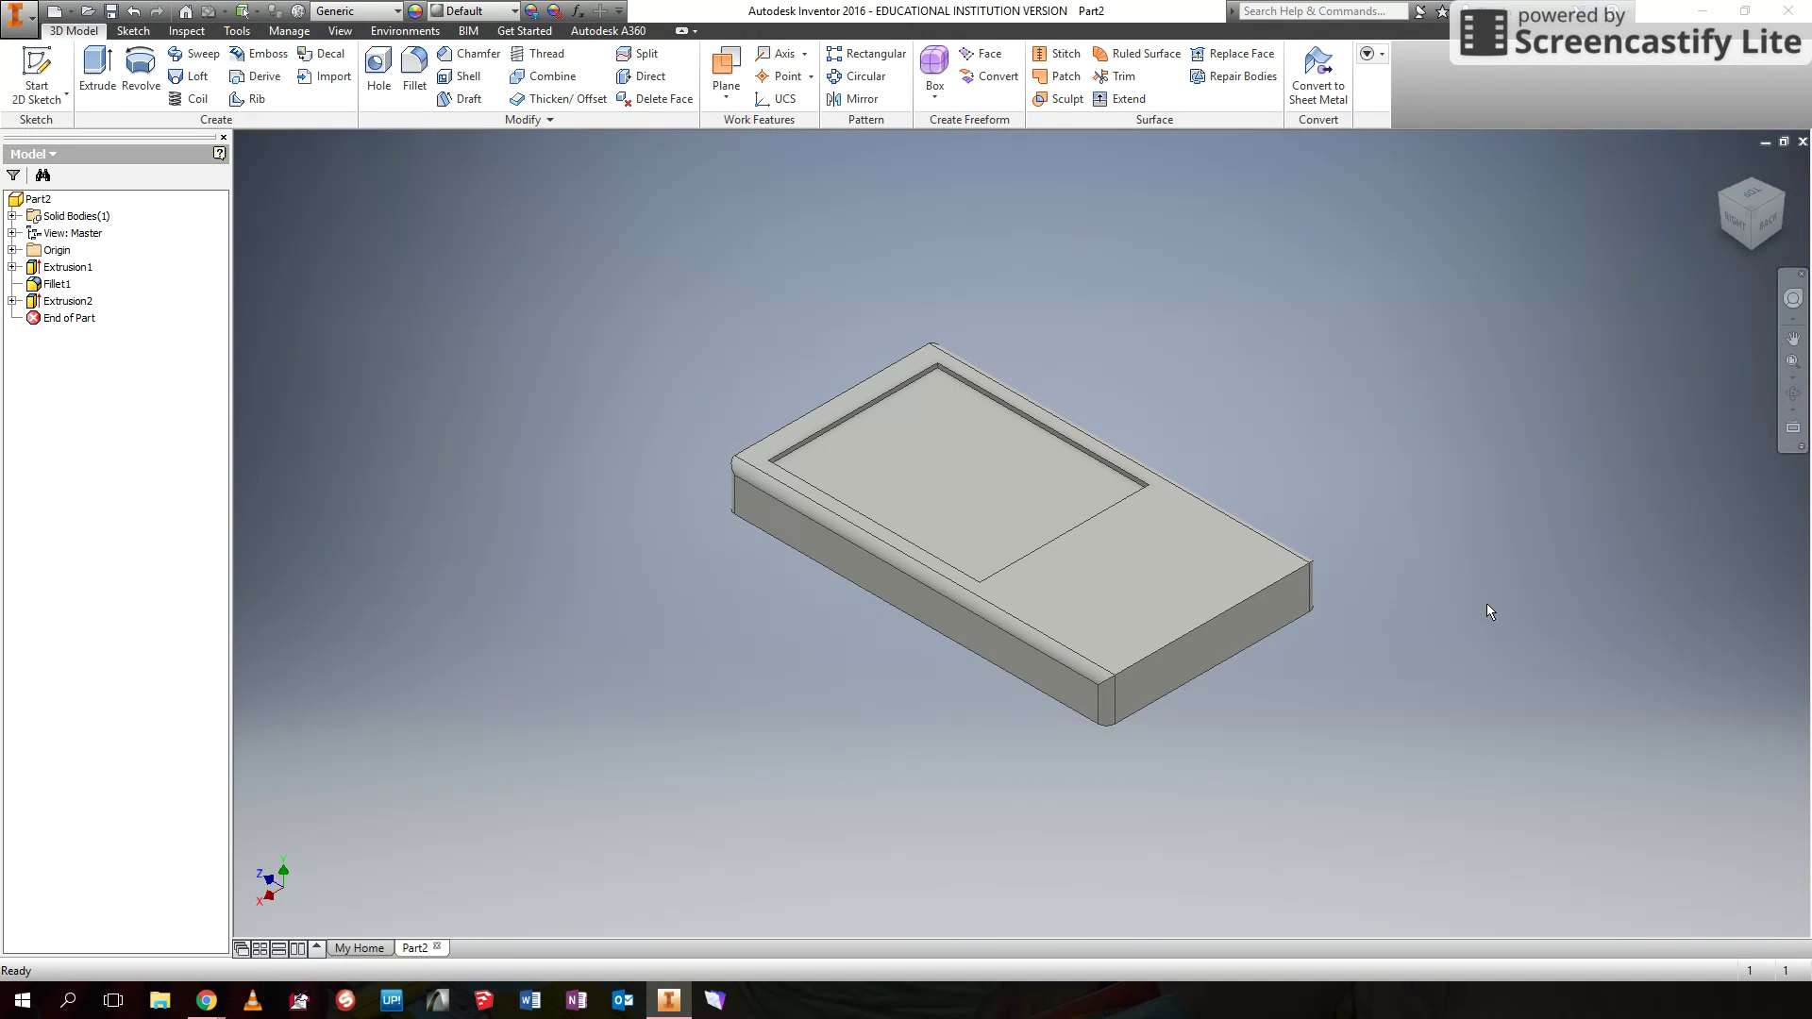